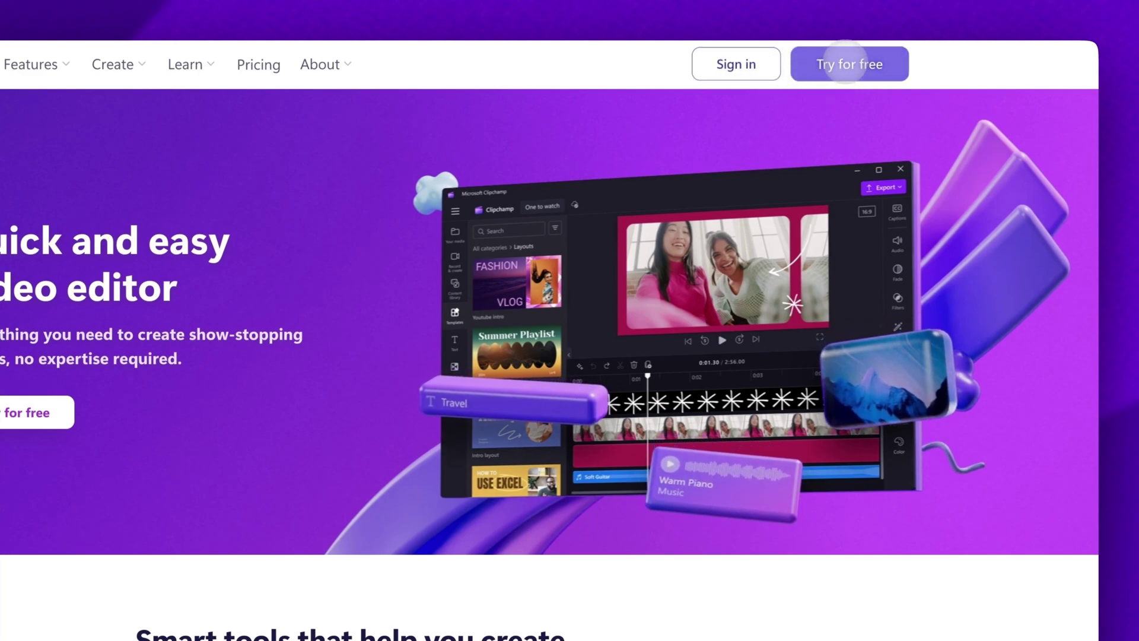
- Start the free trial of the video editor and create a new video from scratch
left_click(843, 62)
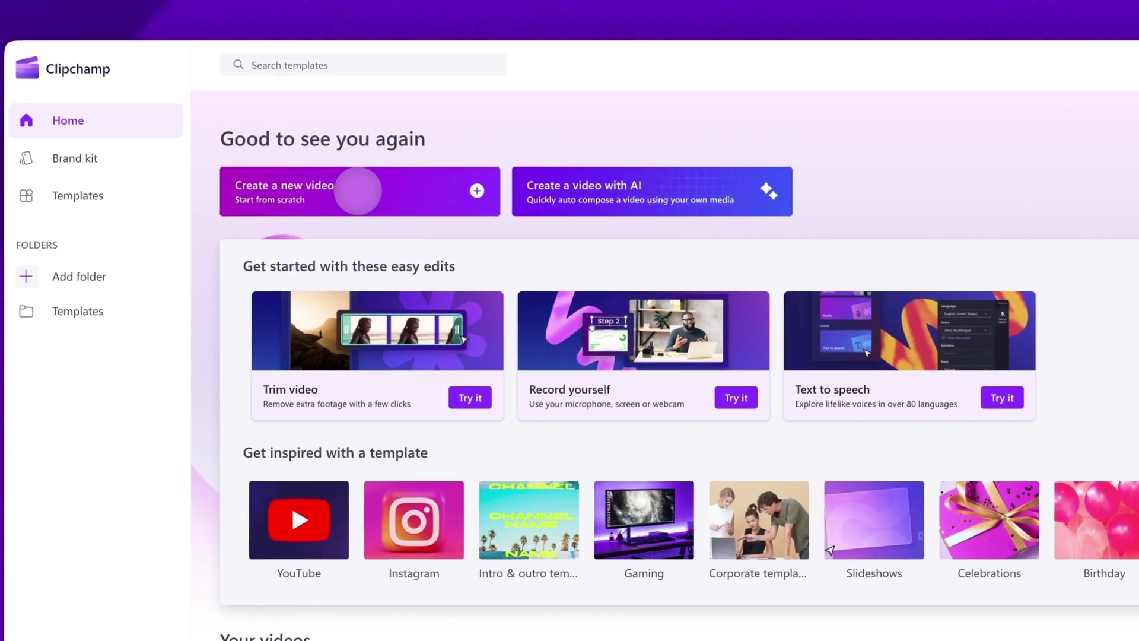
left_click(358, 190)
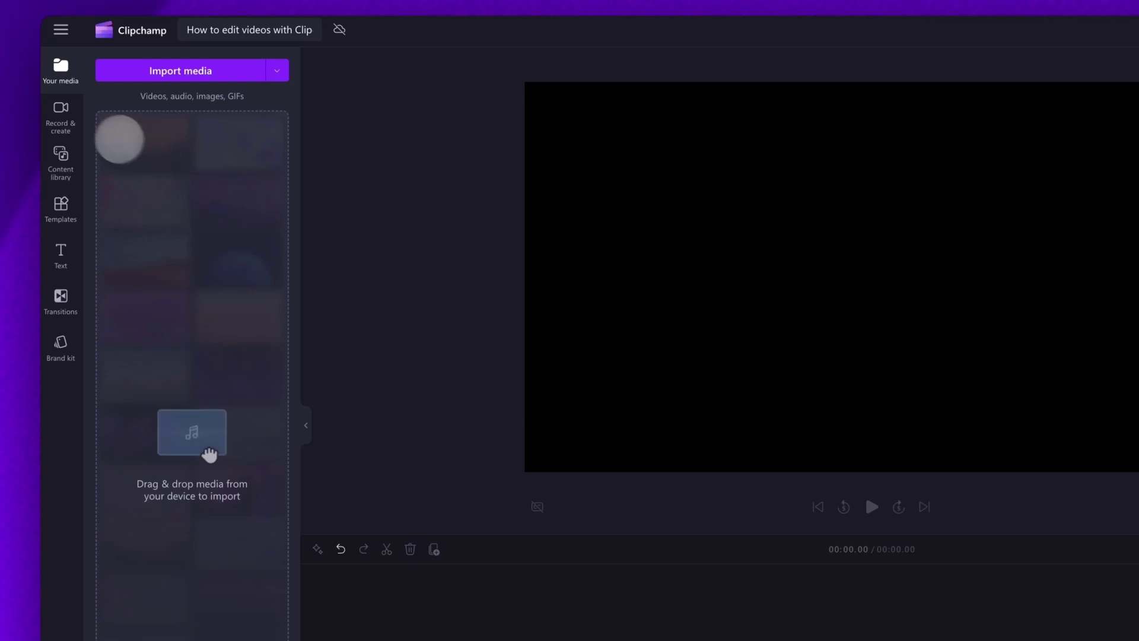
- Look through the recording and creation options, and the content library with its visual and audio categories
left_click(60, 116)
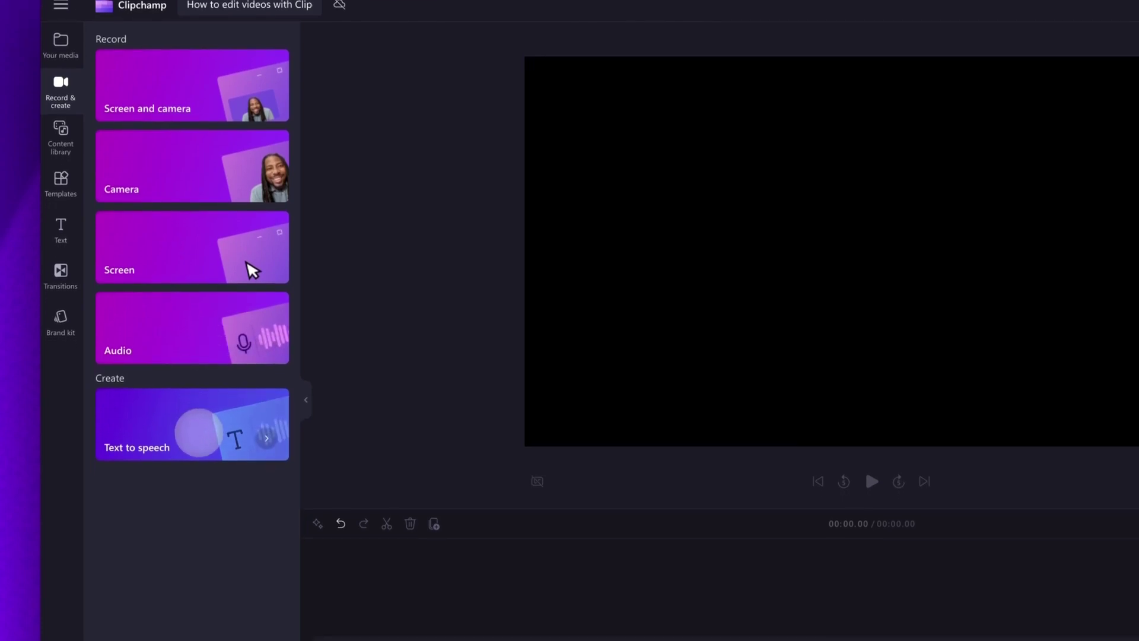
left_click(60, 135)
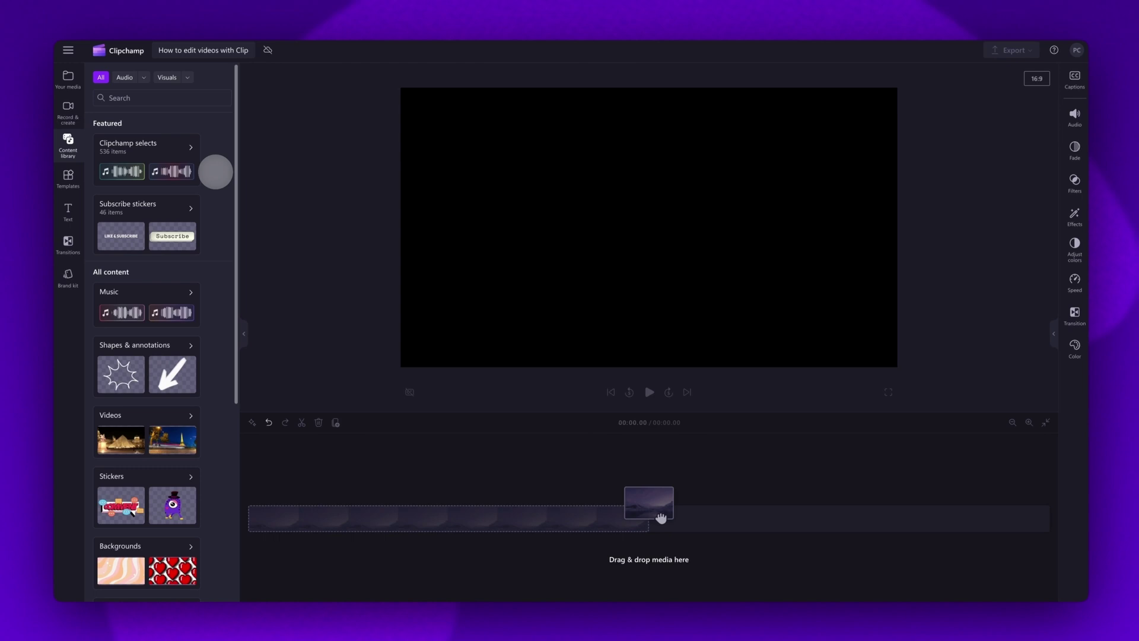
scroll(248, 178, "down", 3)
scroll(215, 176, "down", 3)
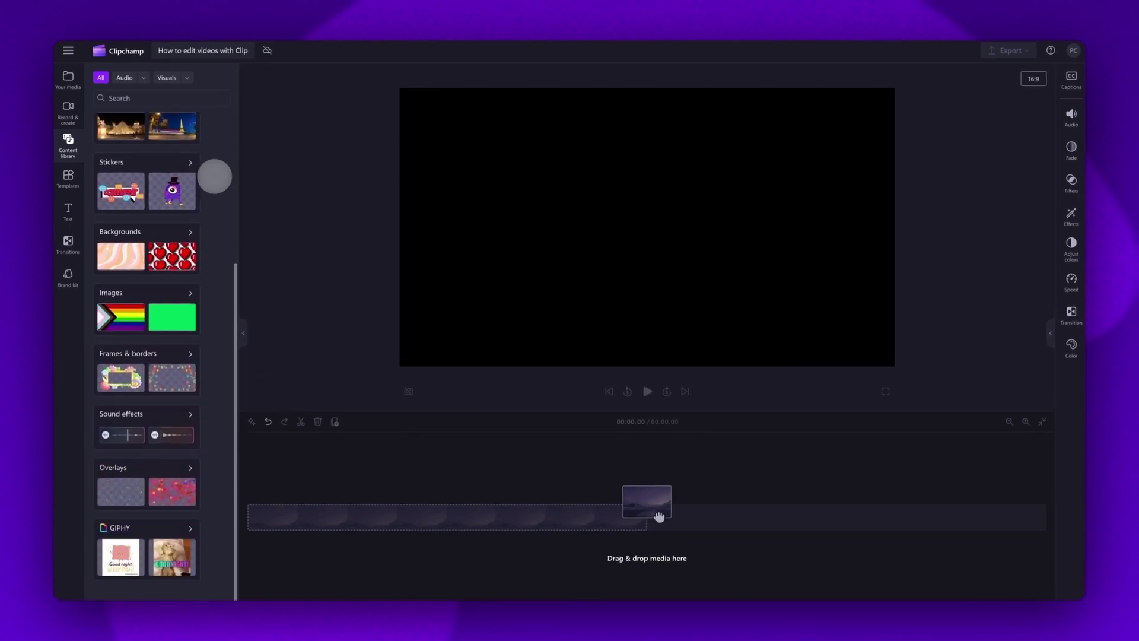
scroll(214, 177, "up", 5)
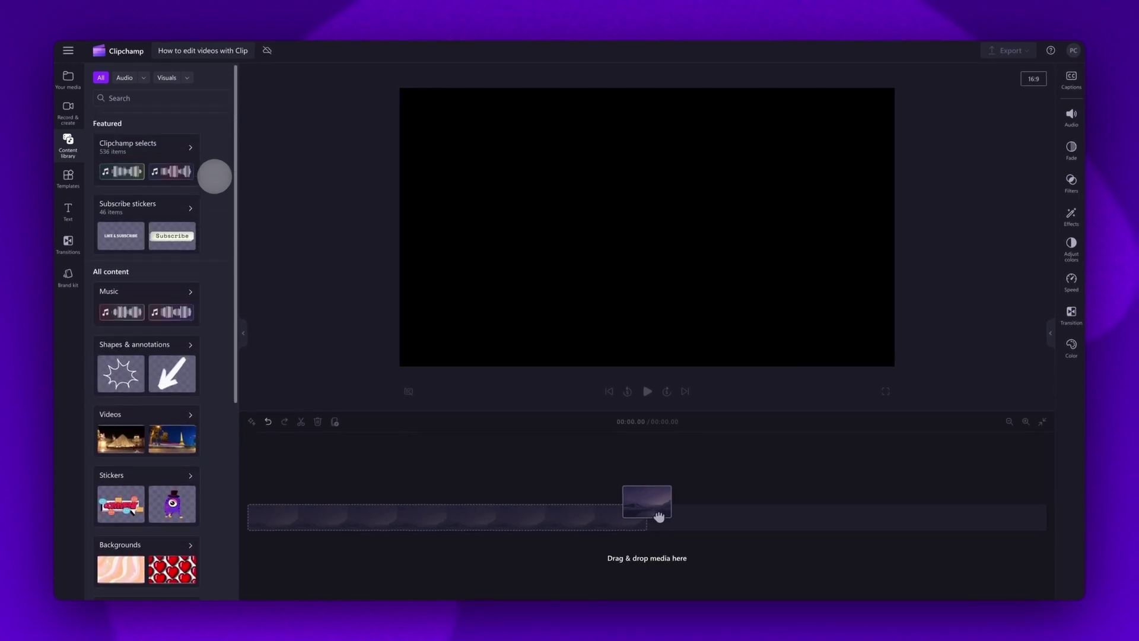
left_click(187, 78)
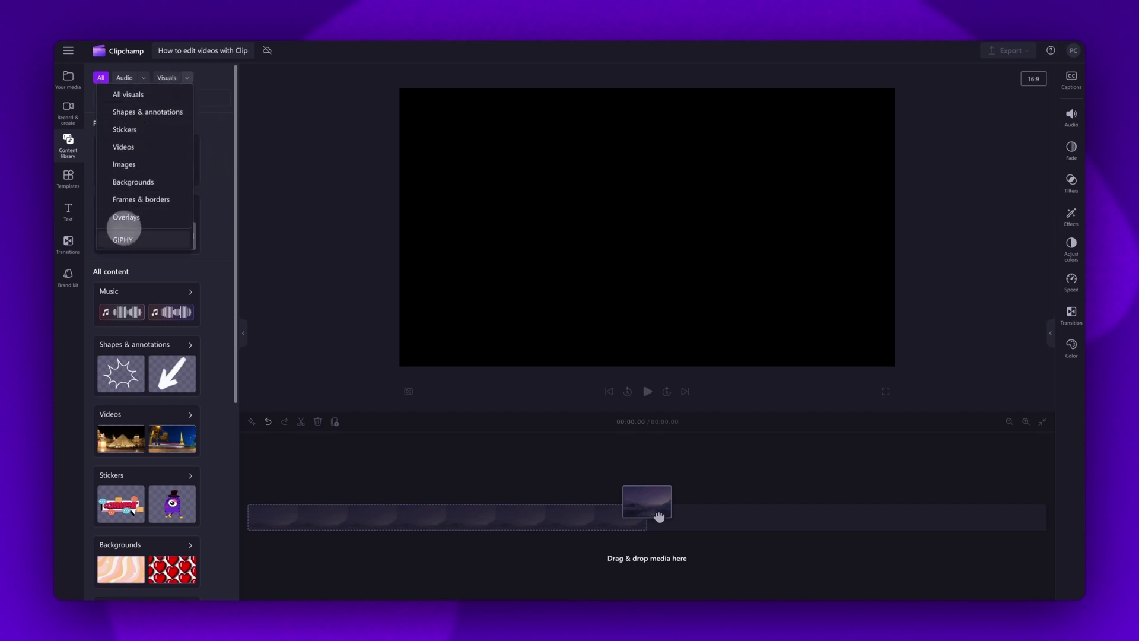
left_click(144, 77)
left_click(143, 77)
left_click(143, 78)
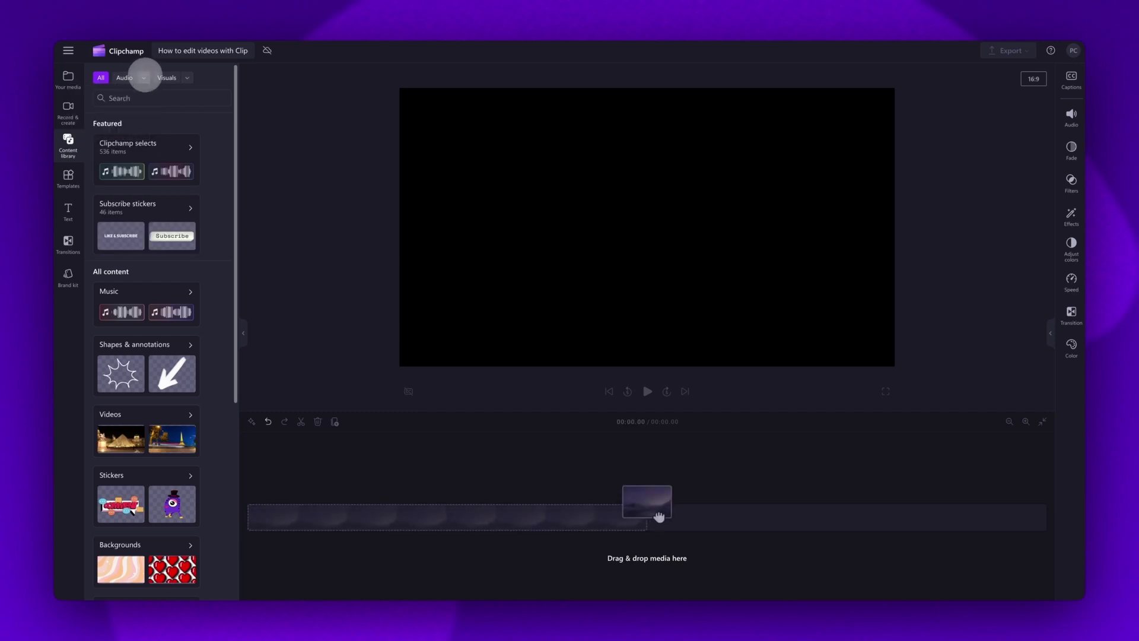
- Browse the available templates, text and title styles, transitions and brand kit
left_click(68, 175)
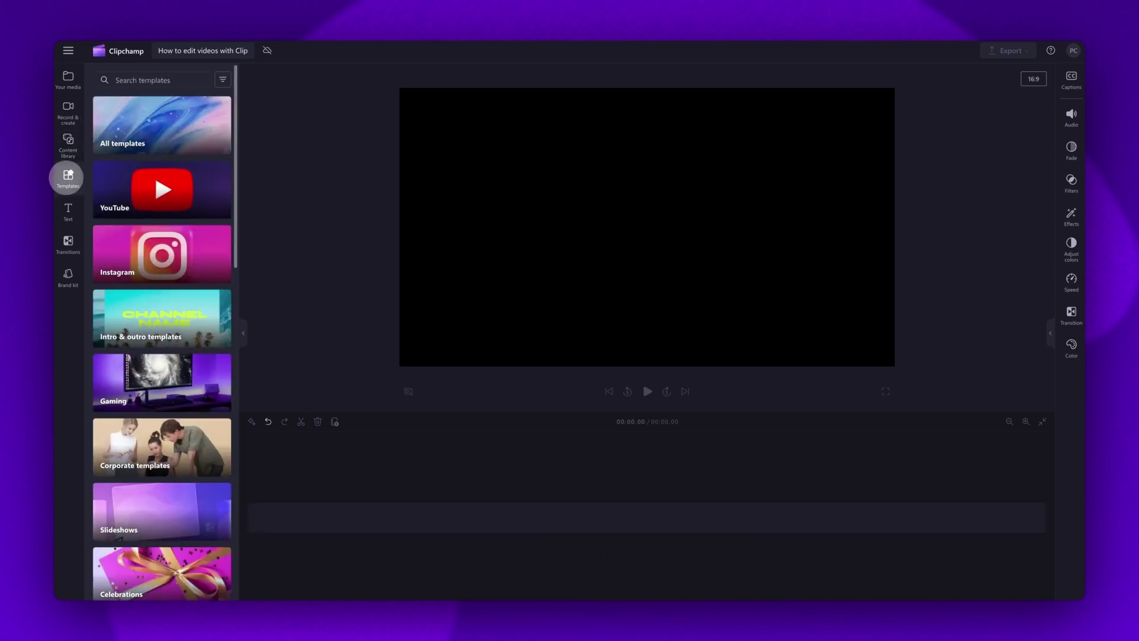
left_click(66, 209)
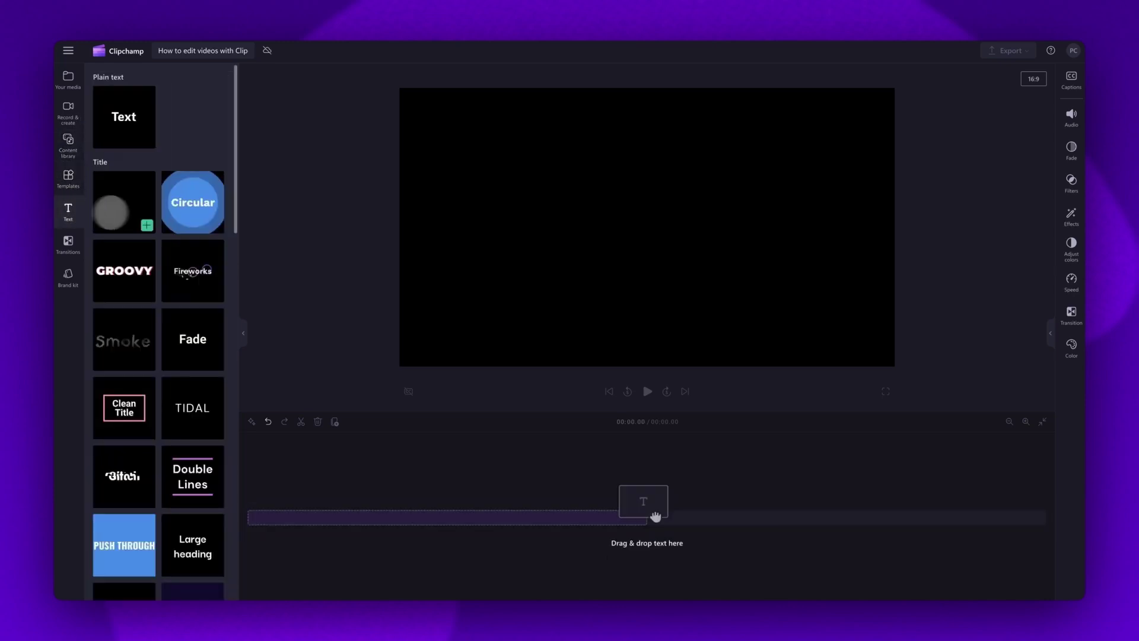
scroll(227, 279, "down", 2)
scroll(229, 281, "down", 3)
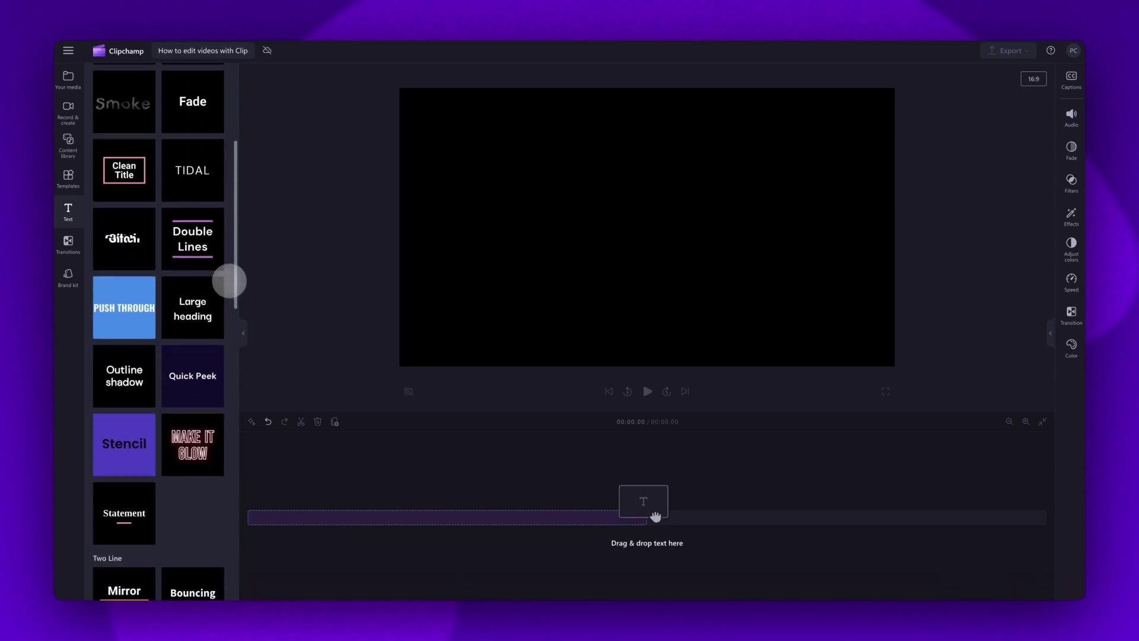
scroll(229, 280, "up", 5)
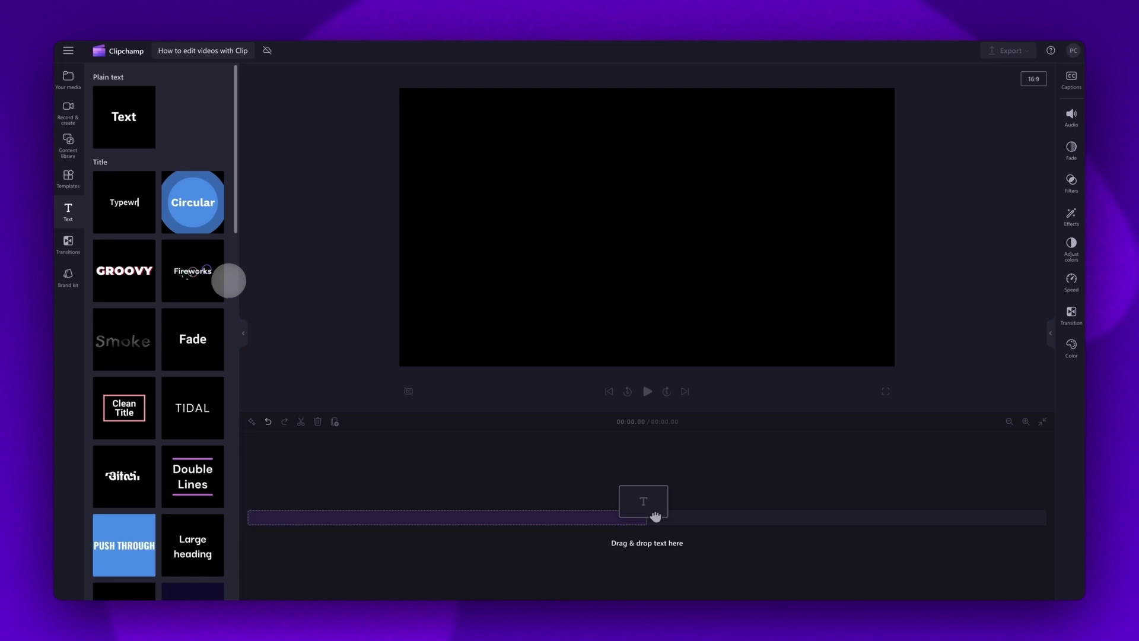
left_click(68, 242)
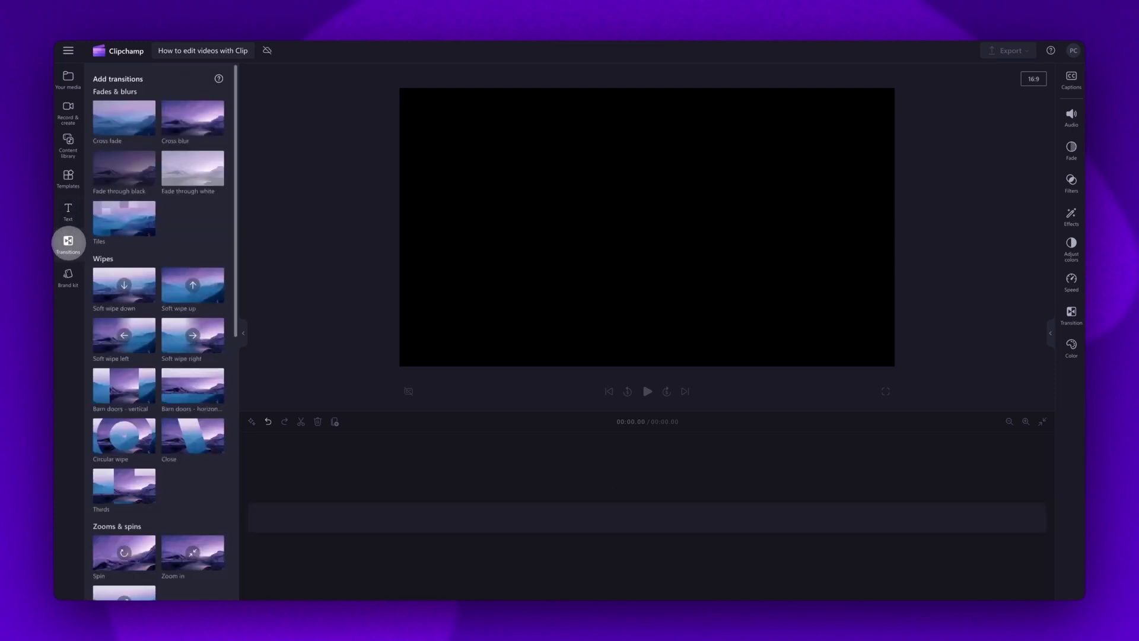
left_click(68, 275)
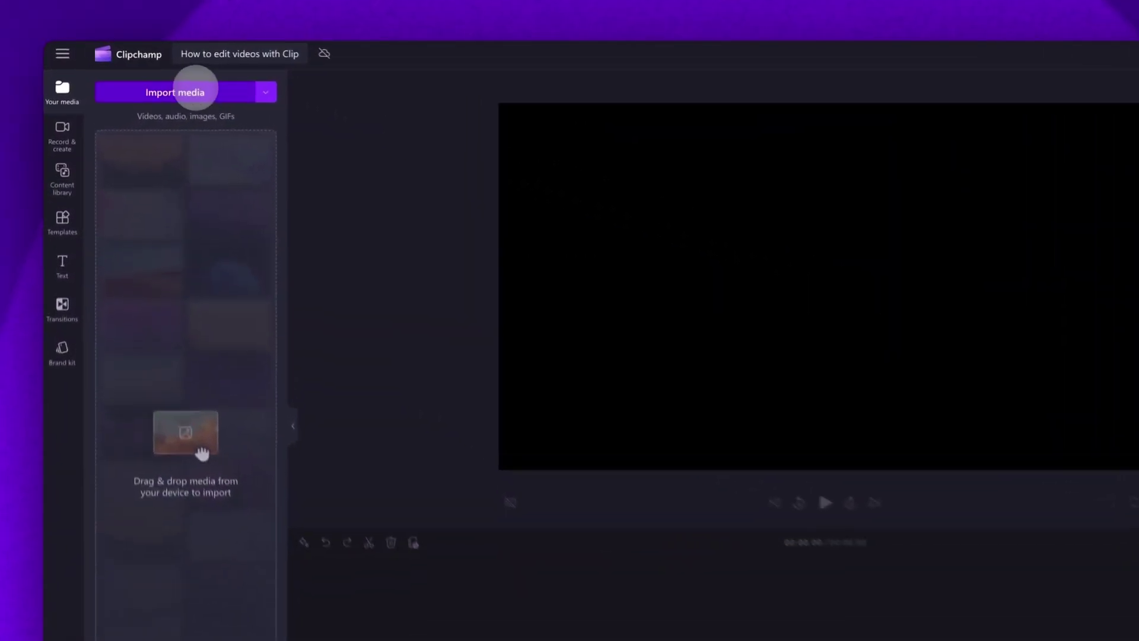
- Import the MP3 track and My video 1.mp4, My video 2.mp4 and My video 3.mp4 from the Tutorial folder into the project media
left_click(183, 92)
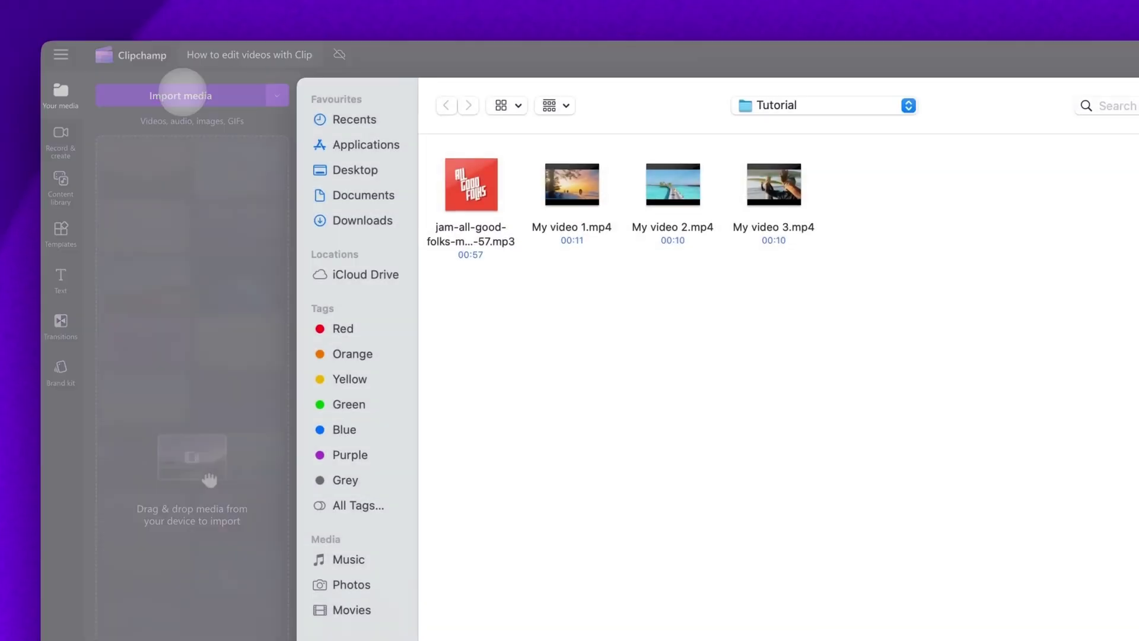
key("super+a")
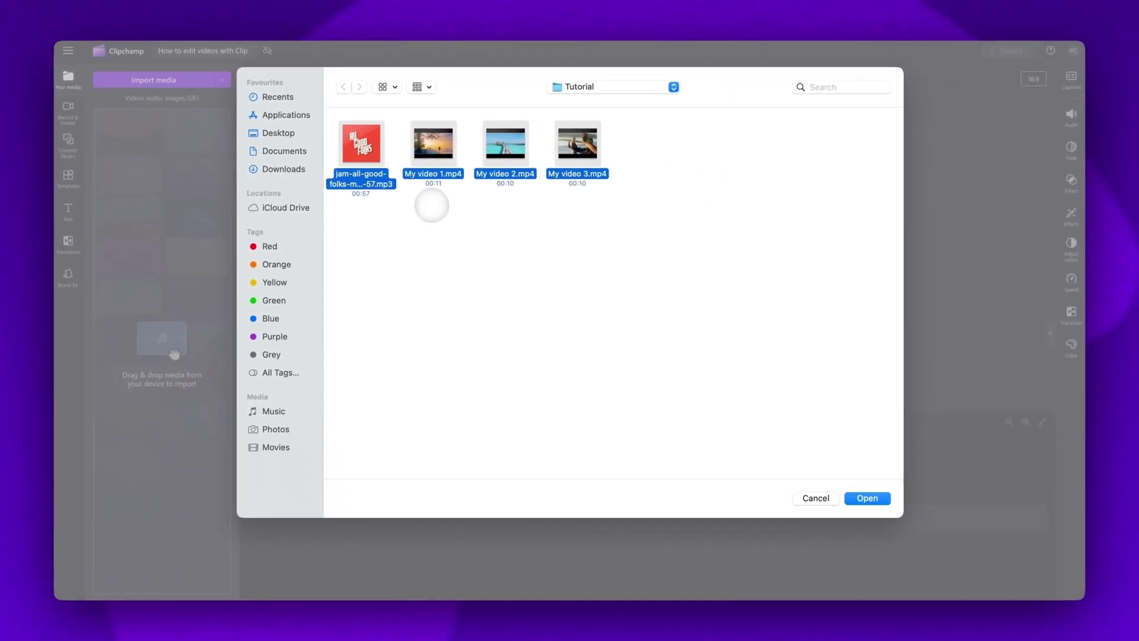
left_click(867, 499)
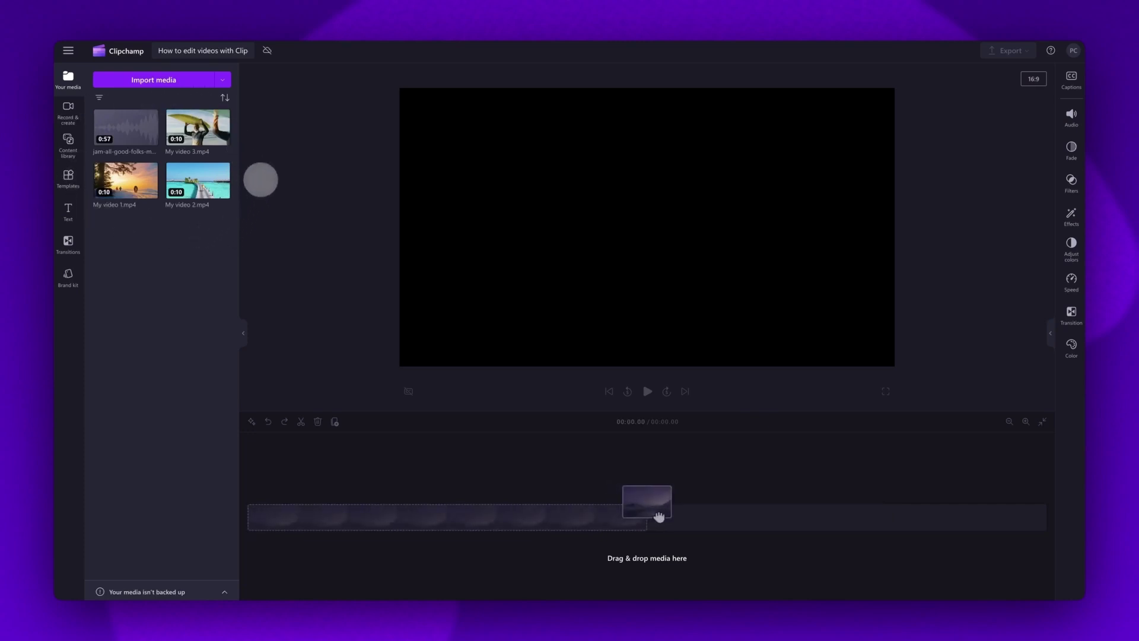
left_click(223, 79)
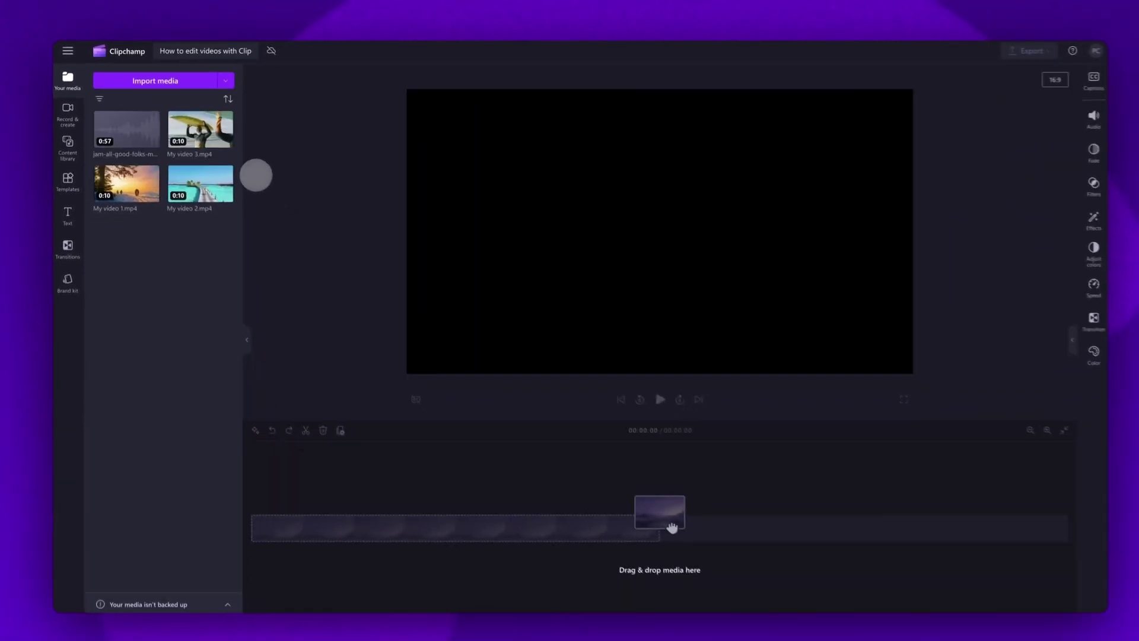
- Place My video 1.mp4 at the start of the timeline and My video 2.mp4 directly behind it
mouse_move(128, 184)
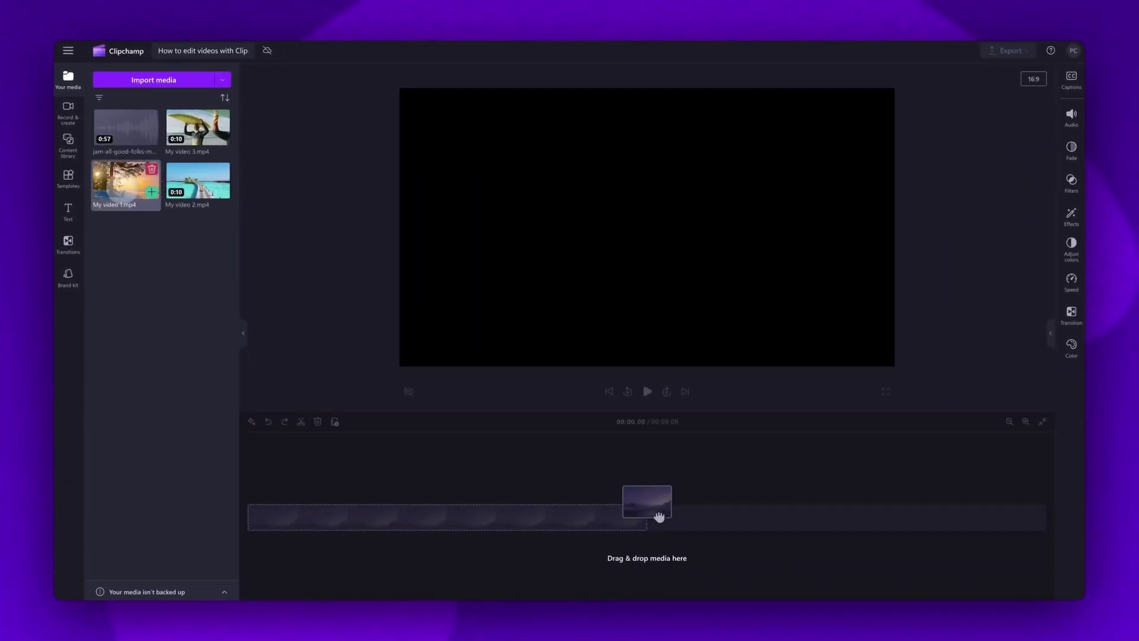
left_click_drag(127, 182, 292, 524)
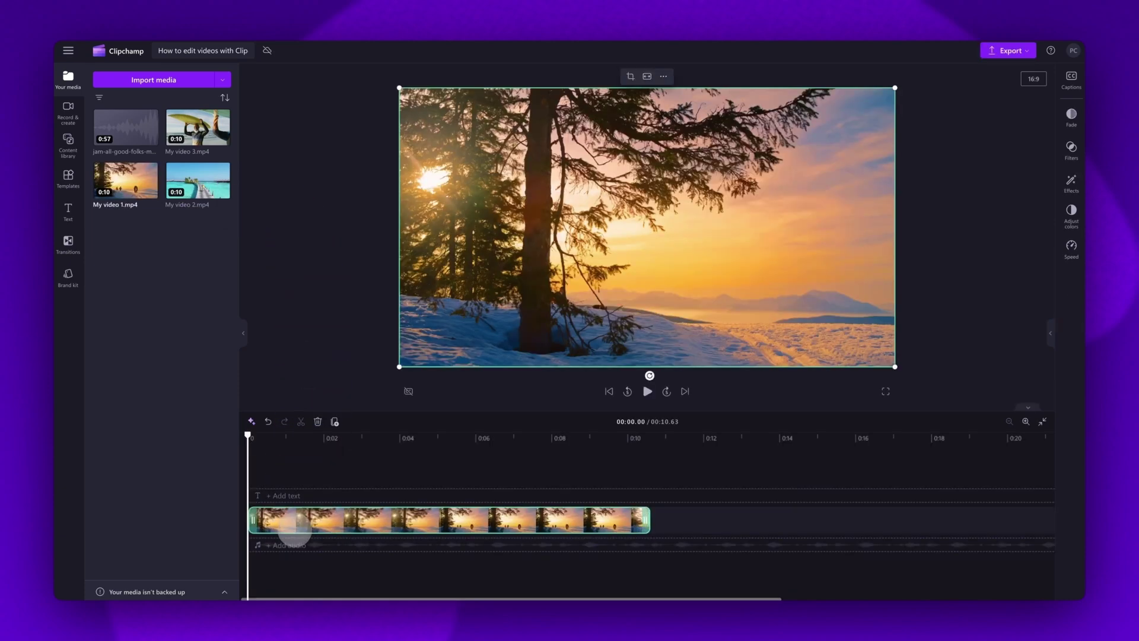
left_click_drag(198, 181, 659, 521)
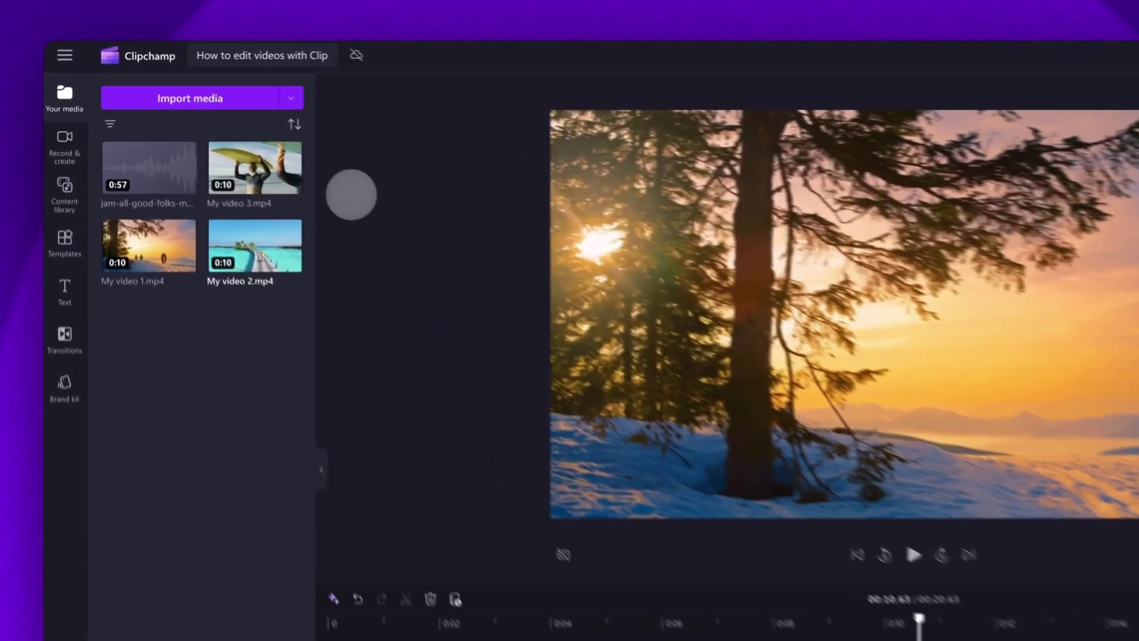
mouse_move(225, 139)
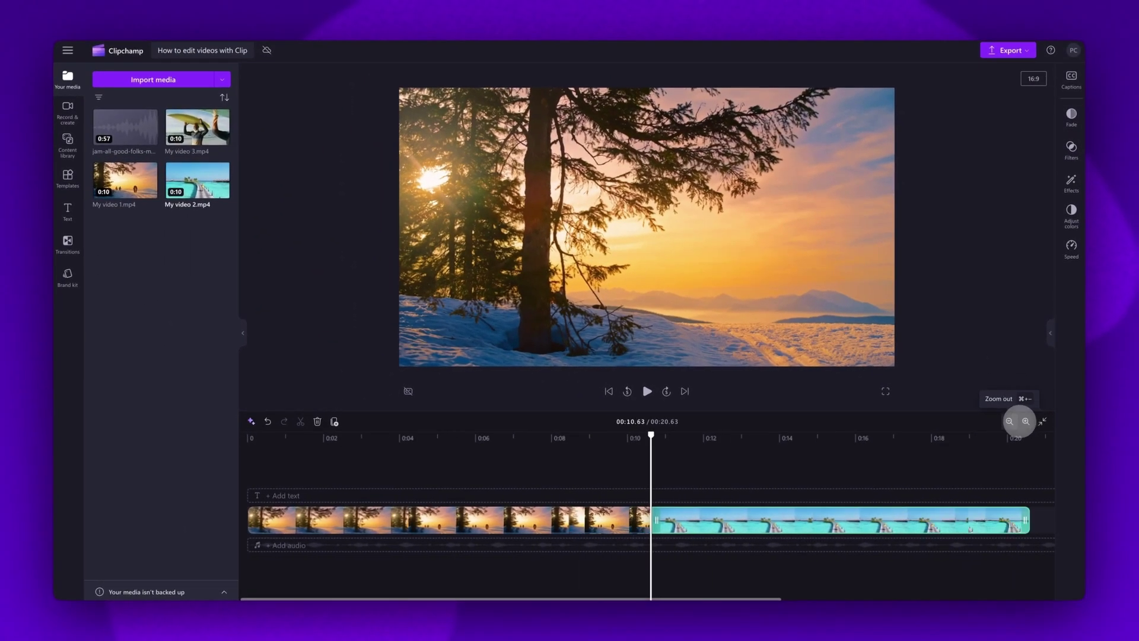
- Add the jam-all-good-folks MP3 to the timeline beneath the video clips, starting at 0 seconds
left_click(1011, 421)
left_click(1010, 421)
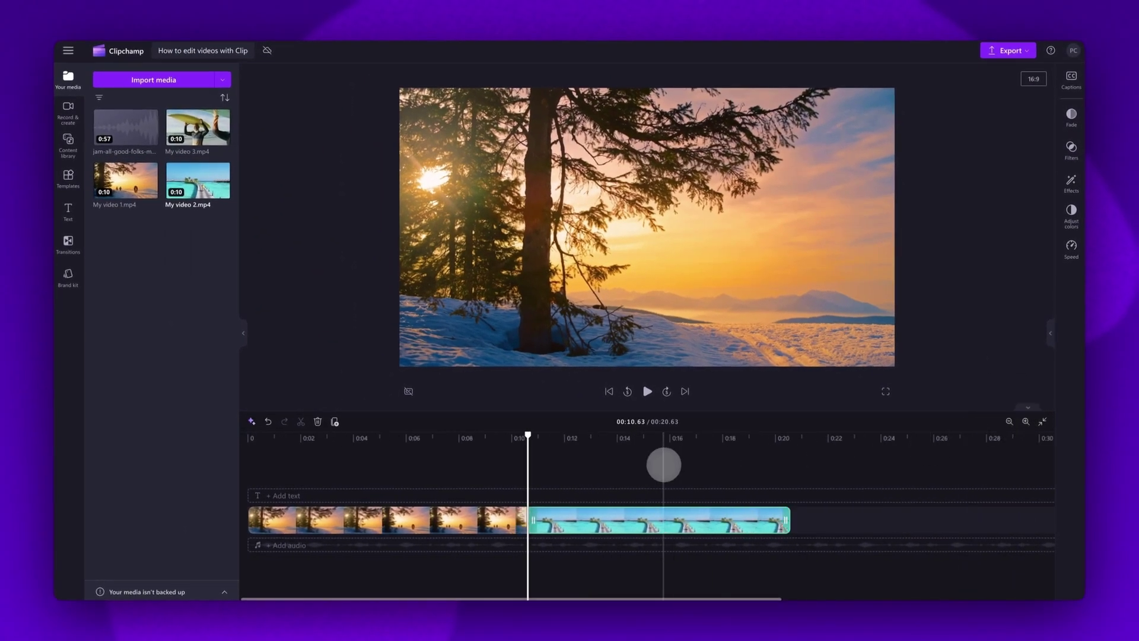
left_click_drag(118, 125, 288, 531)
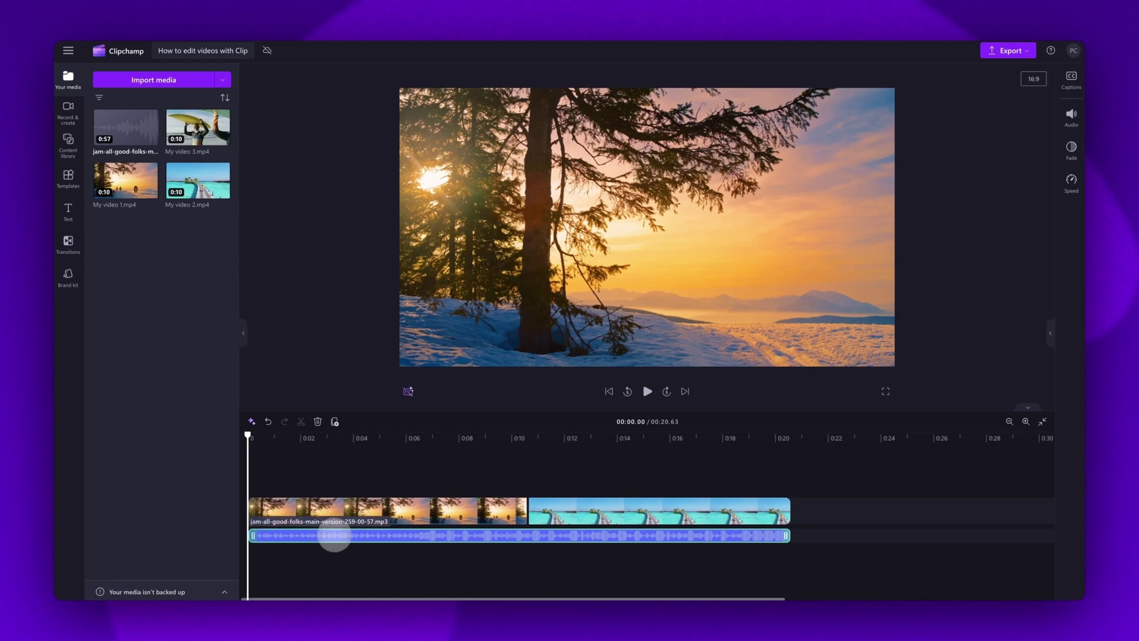
- Delete the My video 2.mp4 clip from the timeline
left_click(593, 511)
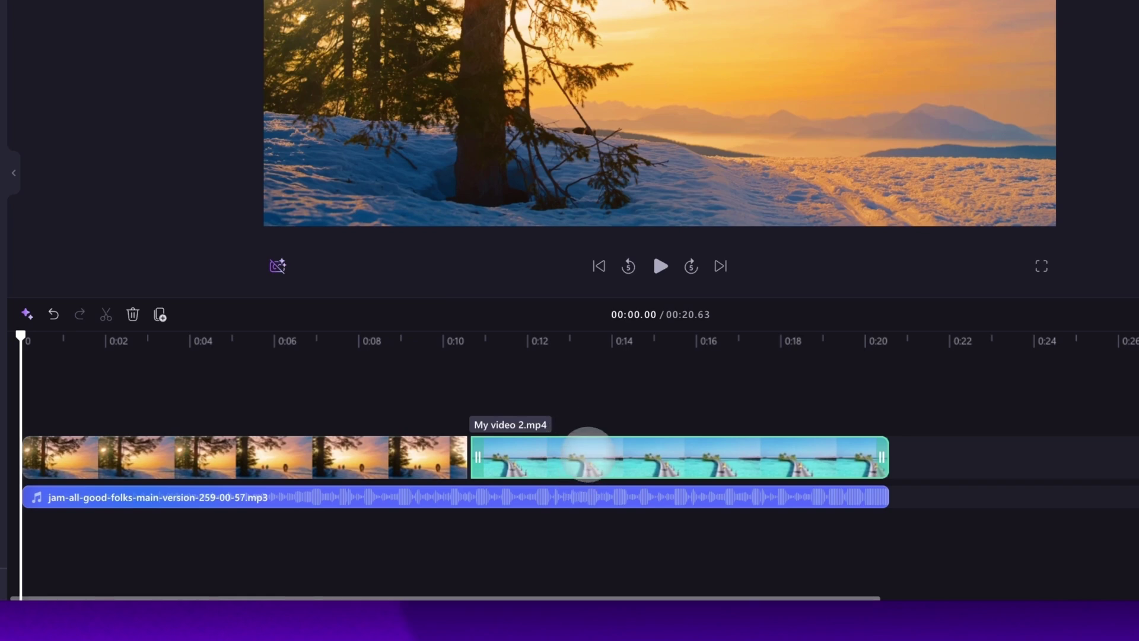
key("Delete")
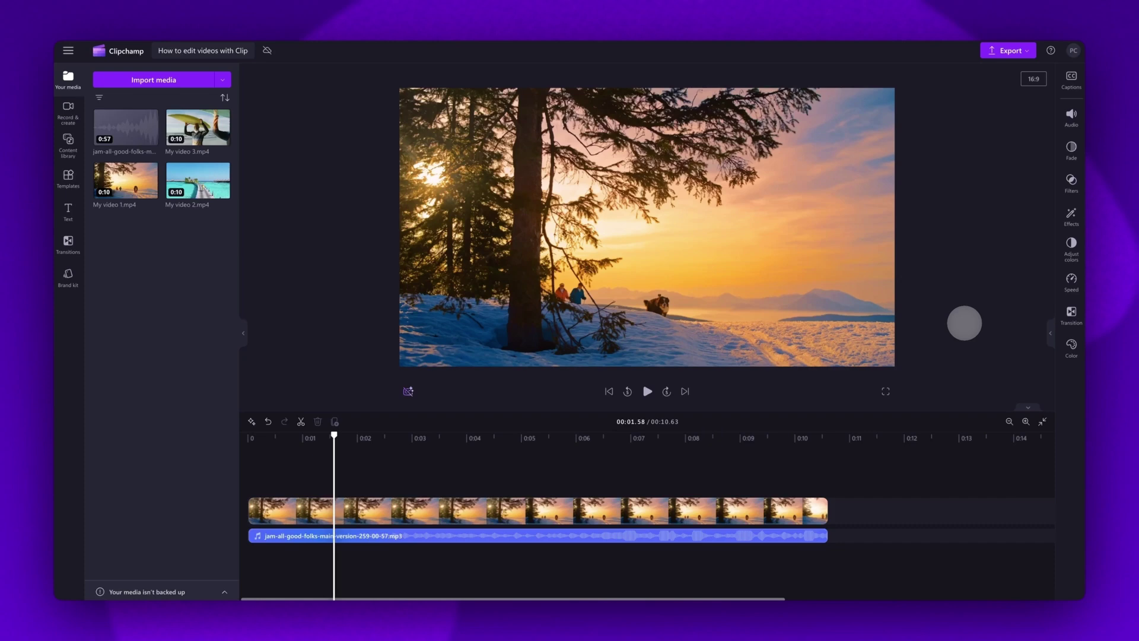
- Shrink the My video 1.mp4 clip to about three quarters of the preview frame, centre it and try rotating it
left_click(672, 463)
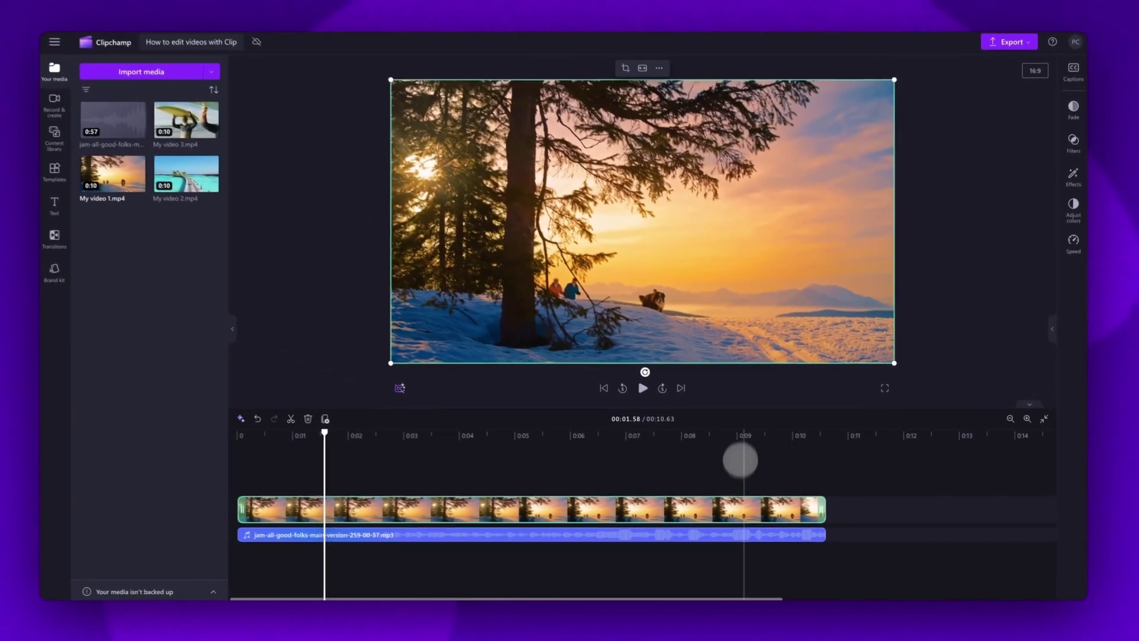
left_click_drag(895, 87, 819, 140)
left_click_drag(394, 119, 457, 166)
left_click_drag(508, 242, 557, 232)
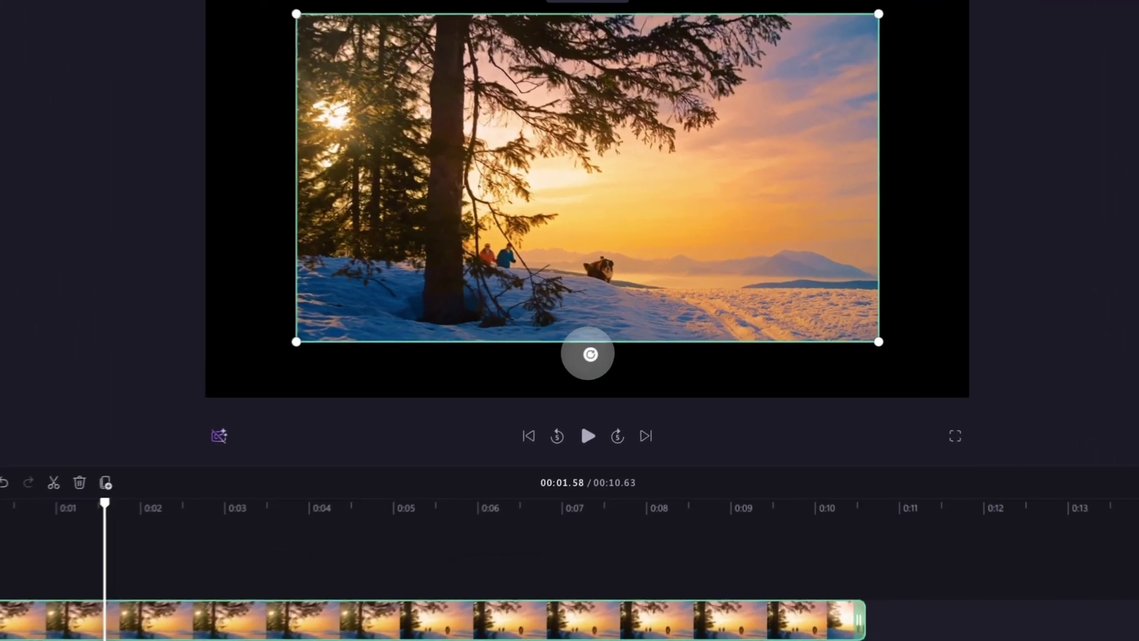
left_click_drag(584, 359, 647, 343)
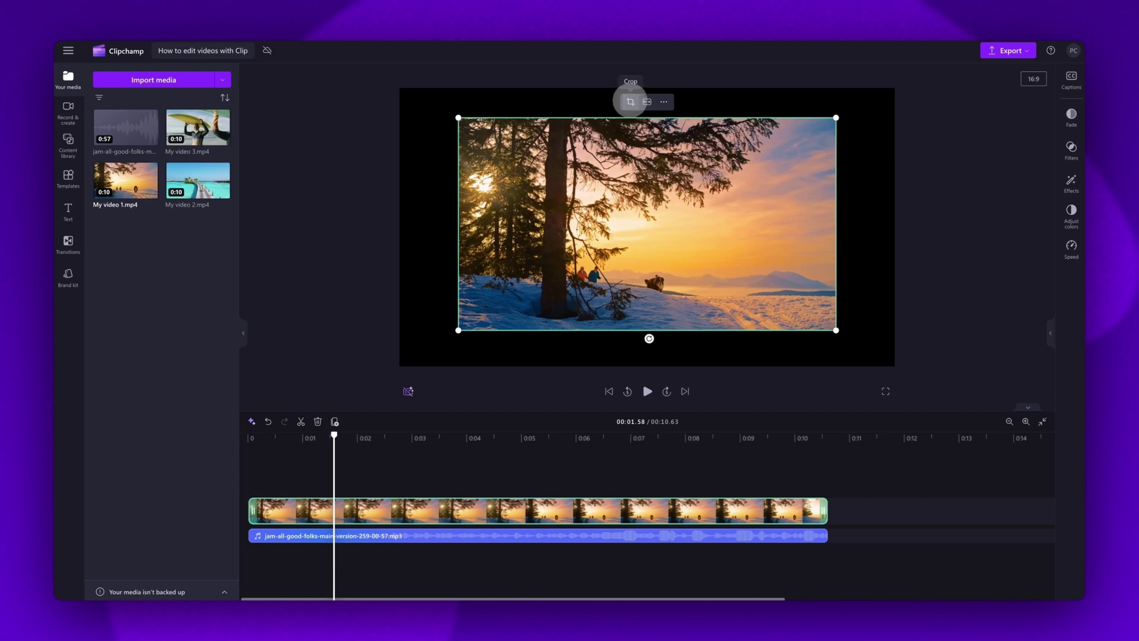
- Crop all four sides of the My video 1.mp4 clip, removing most from its right side, and apply the crop
left_click(630, 102)
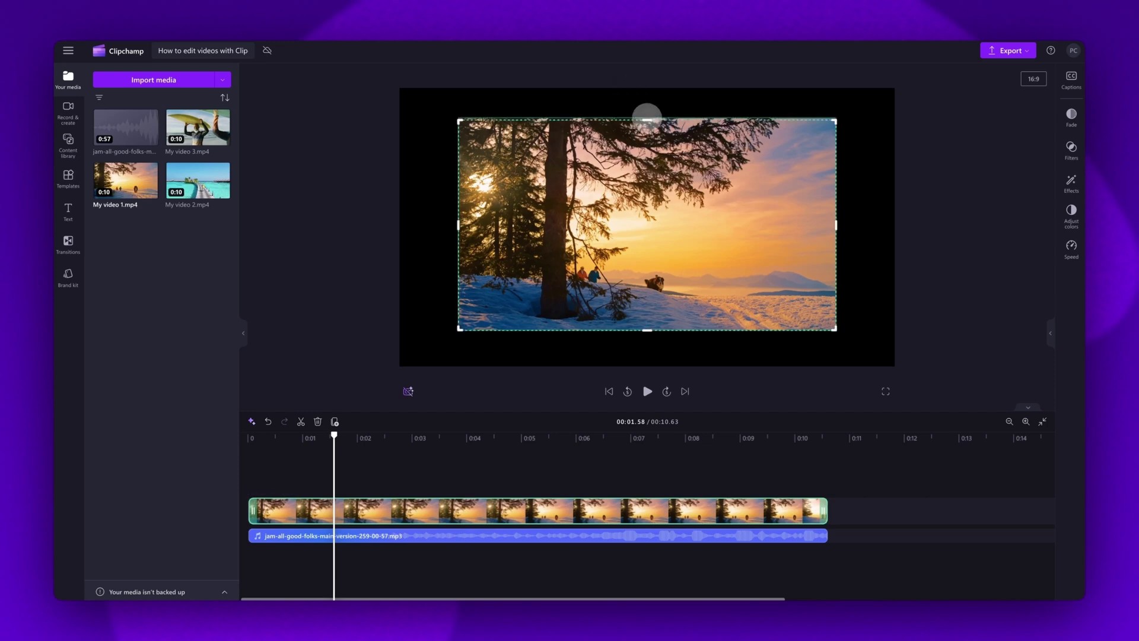
left_click_drag(836, 224, 750, 230)
left_click_drag(458, 225, 485, 232)
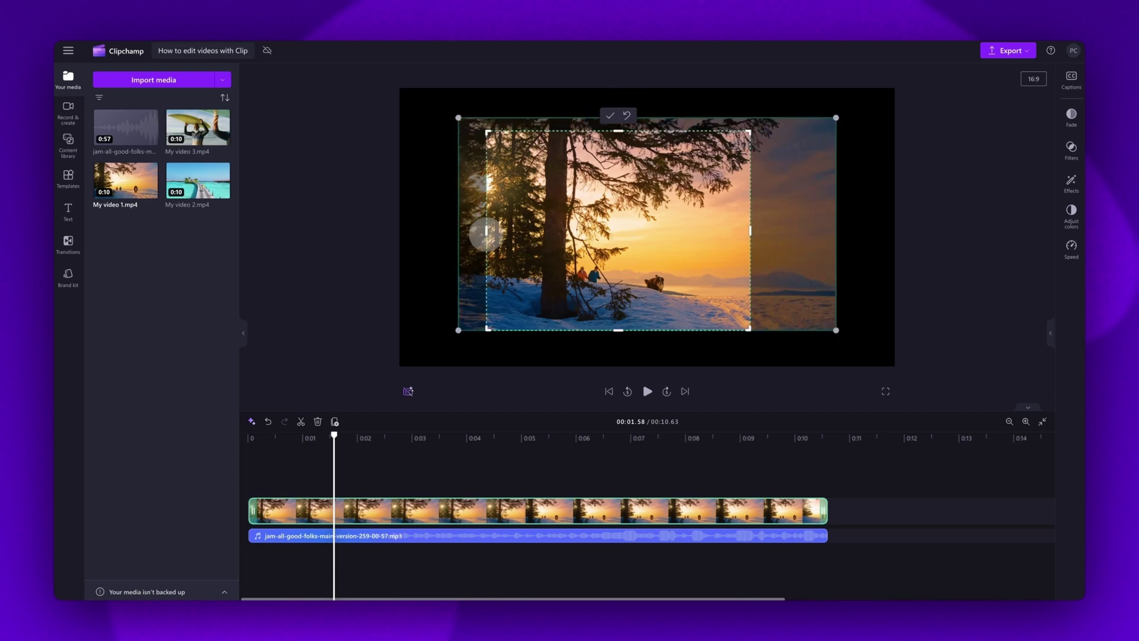
left_click_drag(618, 330, 617, 319)
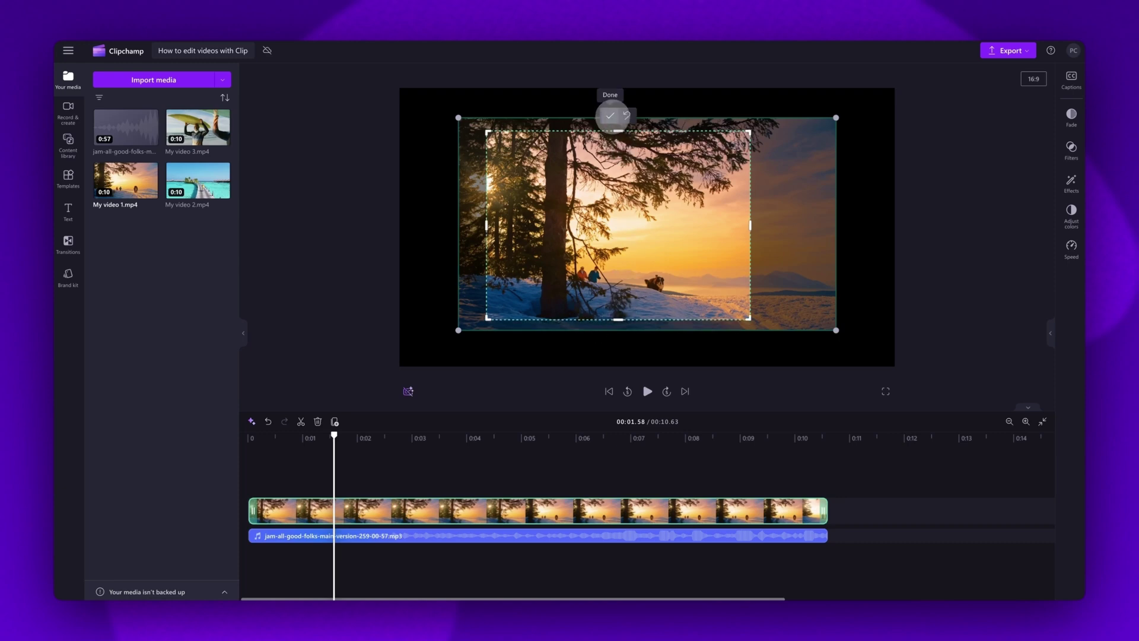
left_click(610, 115)
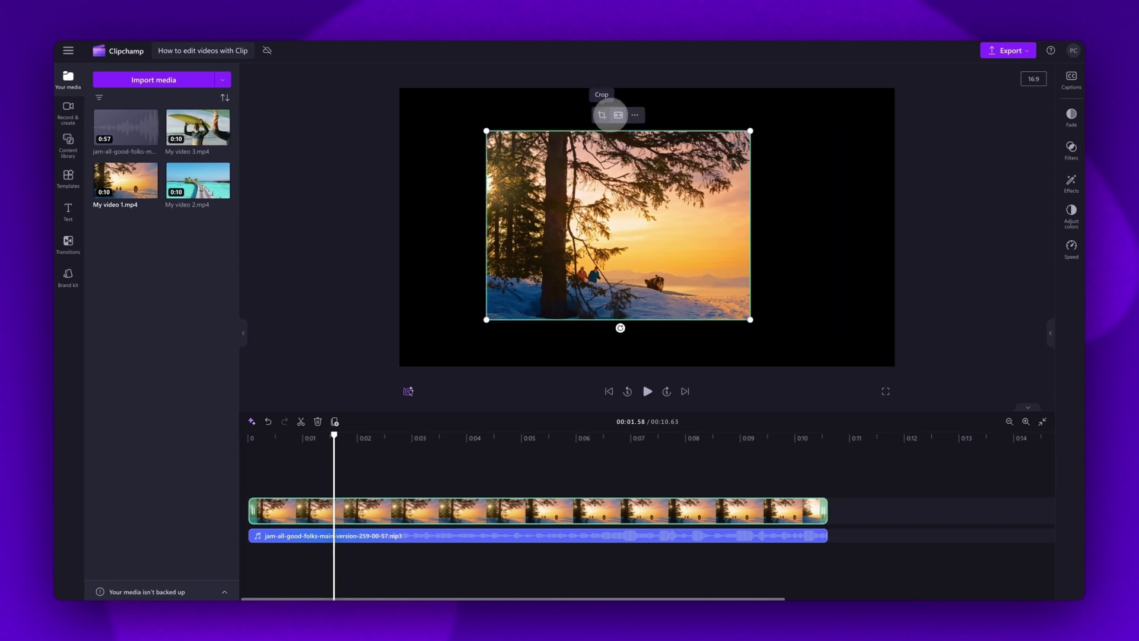
- Revert the crop on the My video 1.mp4 clip to the original
left_click(602, 115)
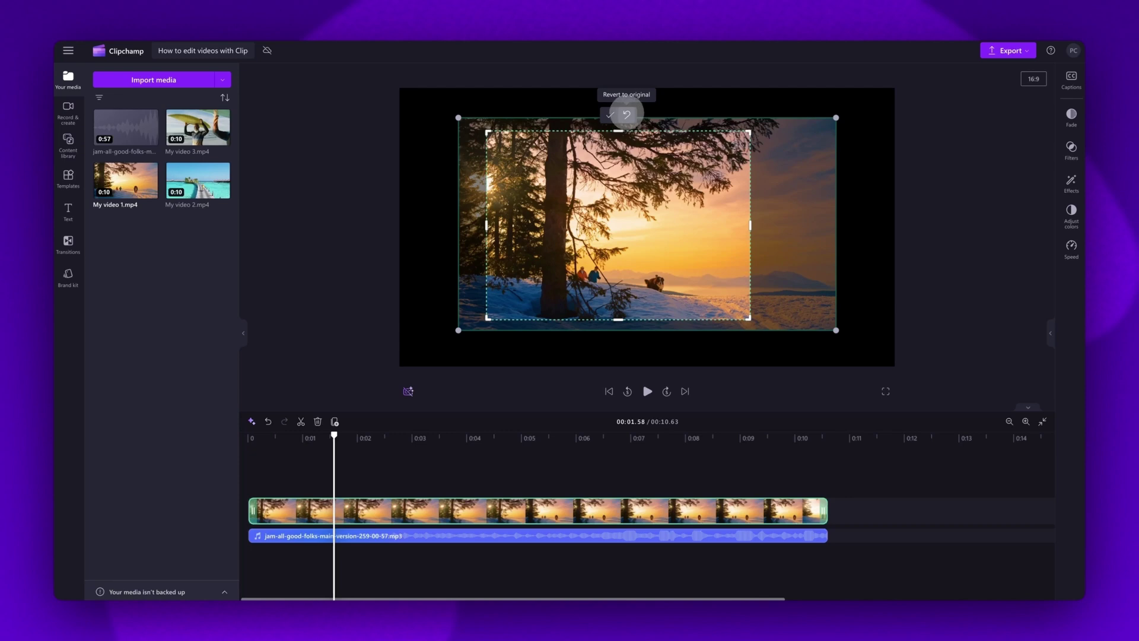
left_click(627, 114)
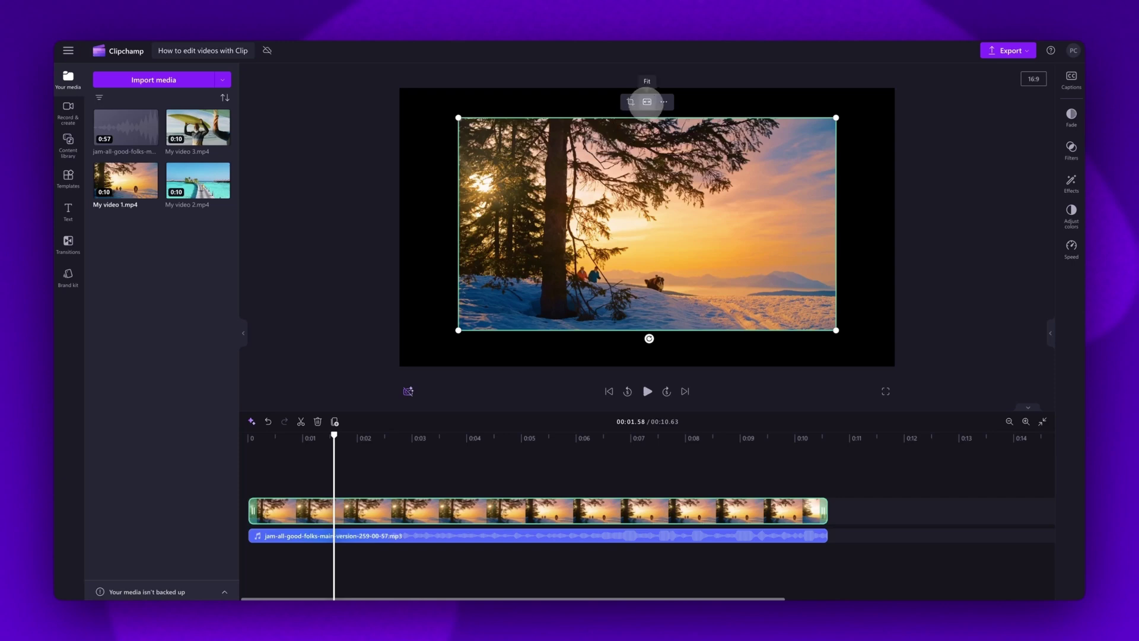
- Fit the My video 1.mp4 clip to the full preview frame and try flipping it horizontally and vertically
left_click(647, 102)
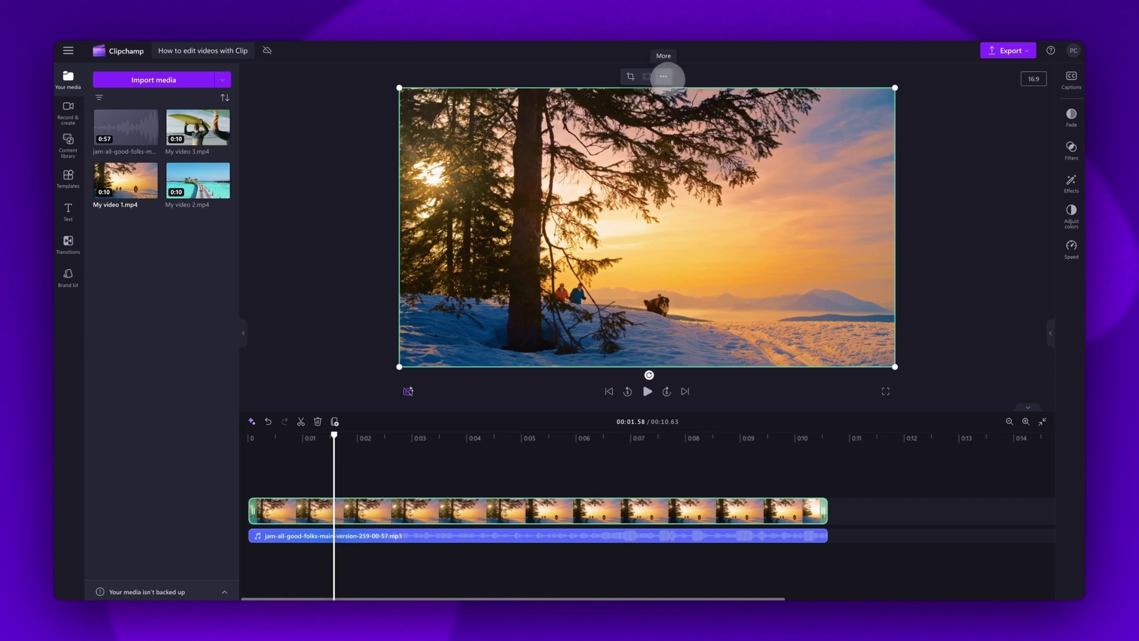
left_click(663, 76)
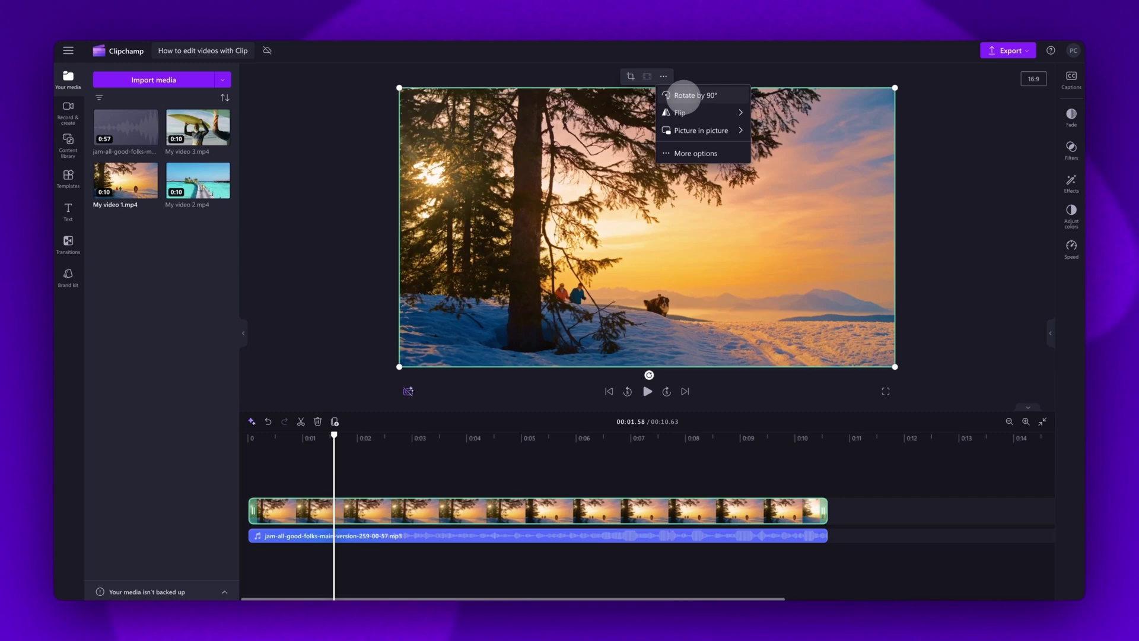
mouse_move(682, 112)
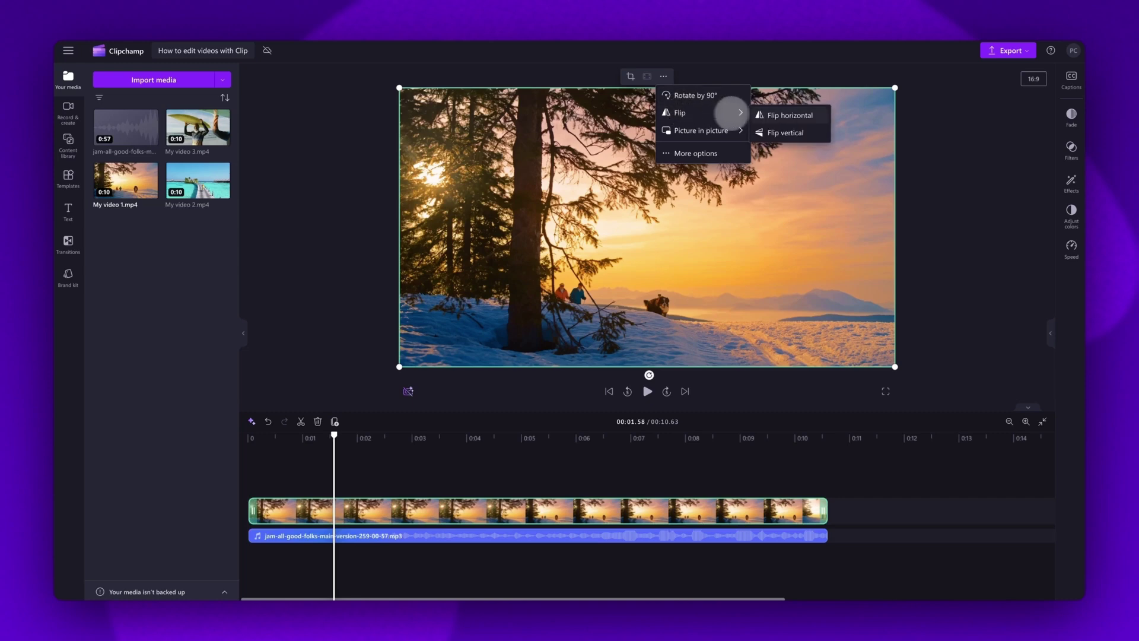
left_click(766, 115)
left_click(765, 133)
left_click(766, 114)
left_click(766, 114)
left_click(765, 115)
left_click(765, 133)
- Try the clip as picture in picture at top left and top right, and fit it back to the full frame
mouse_move(724, 128)
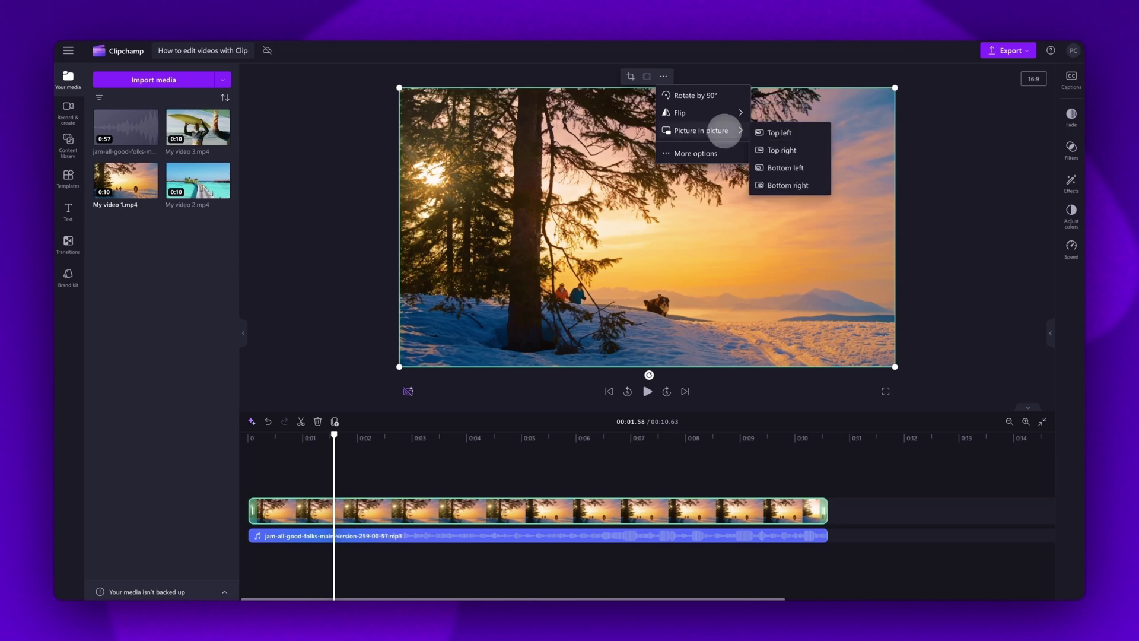
left_click(770, 132)
left_click(467, 86)
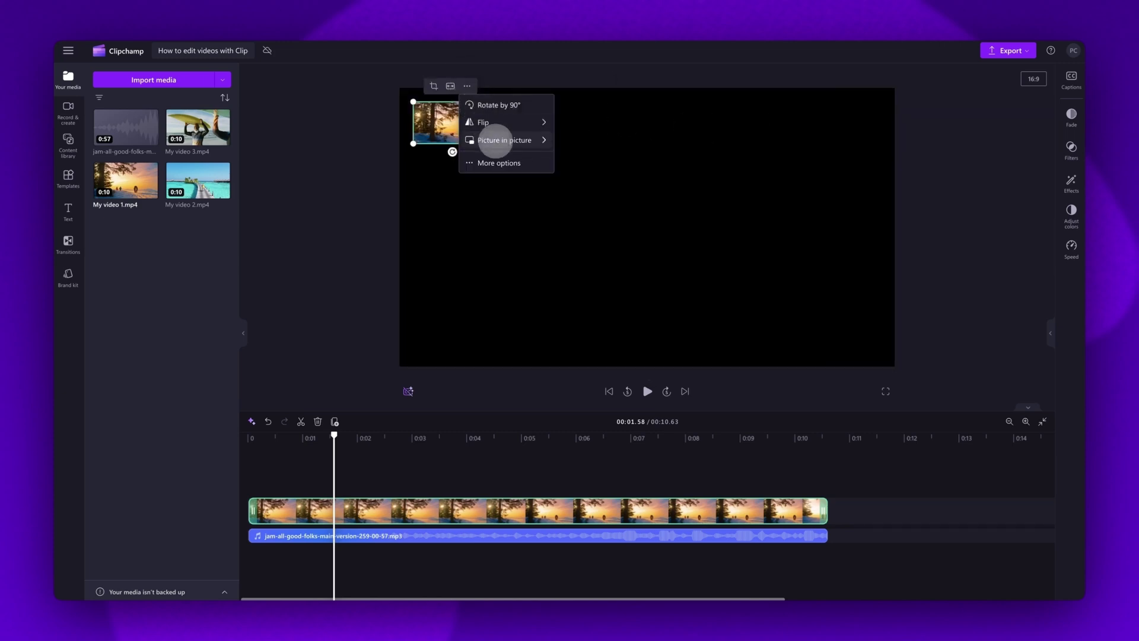
mouse_move(496, 141)
left_click(563, 157)
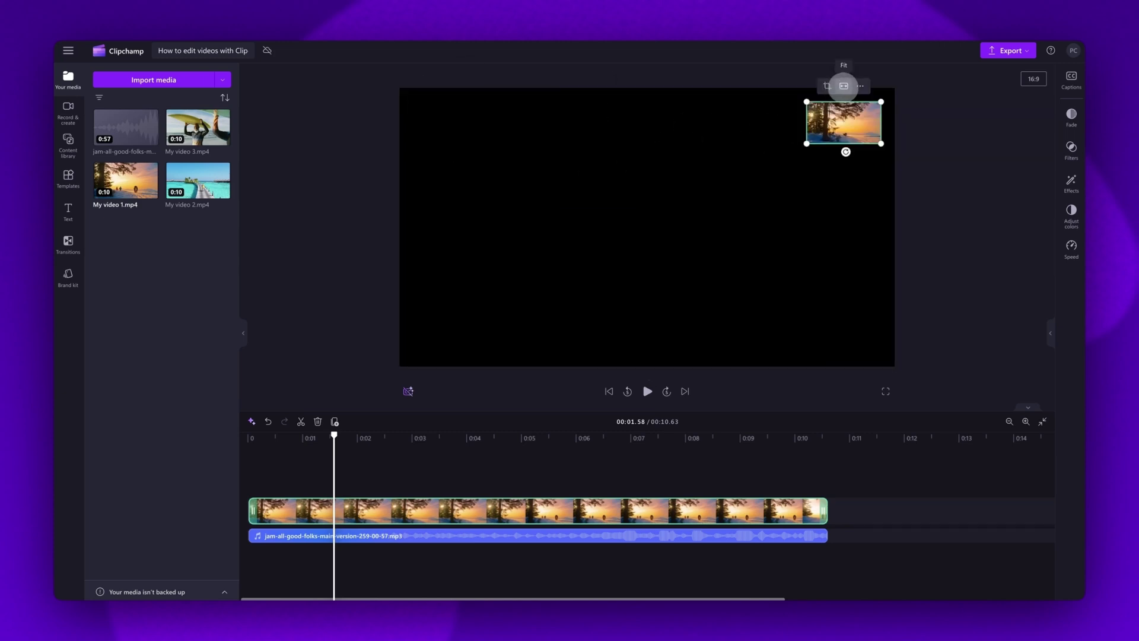
left_click(844, 86)
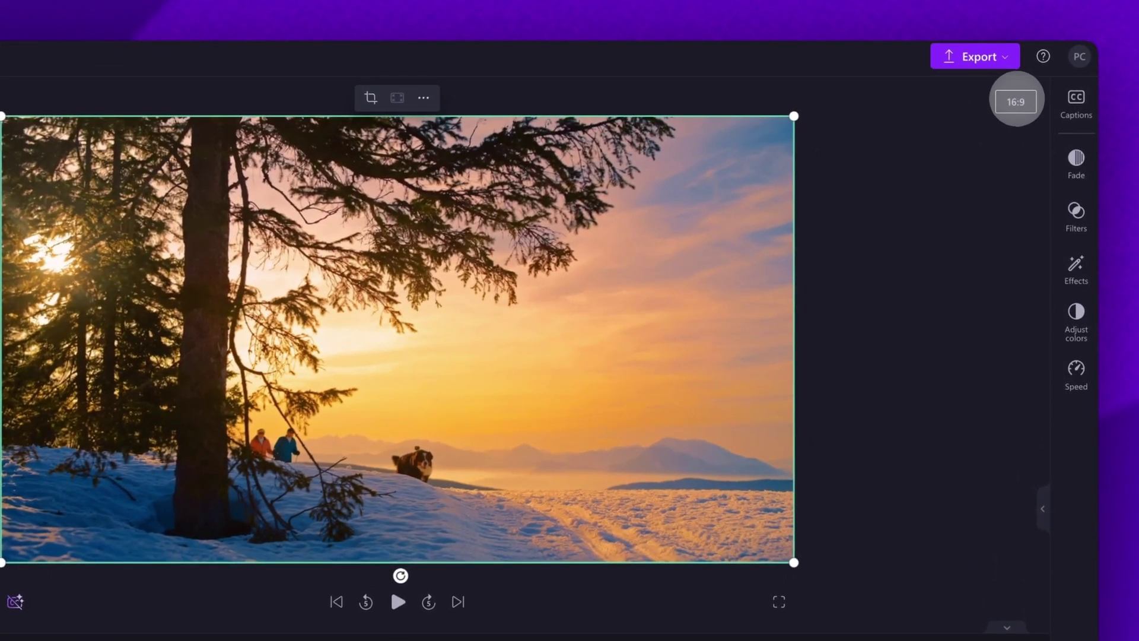
- Change the project's aspect ratio to 9:16 portrait, with the clip filling the frame and shifted to show the tree
left_click(1016, 102)
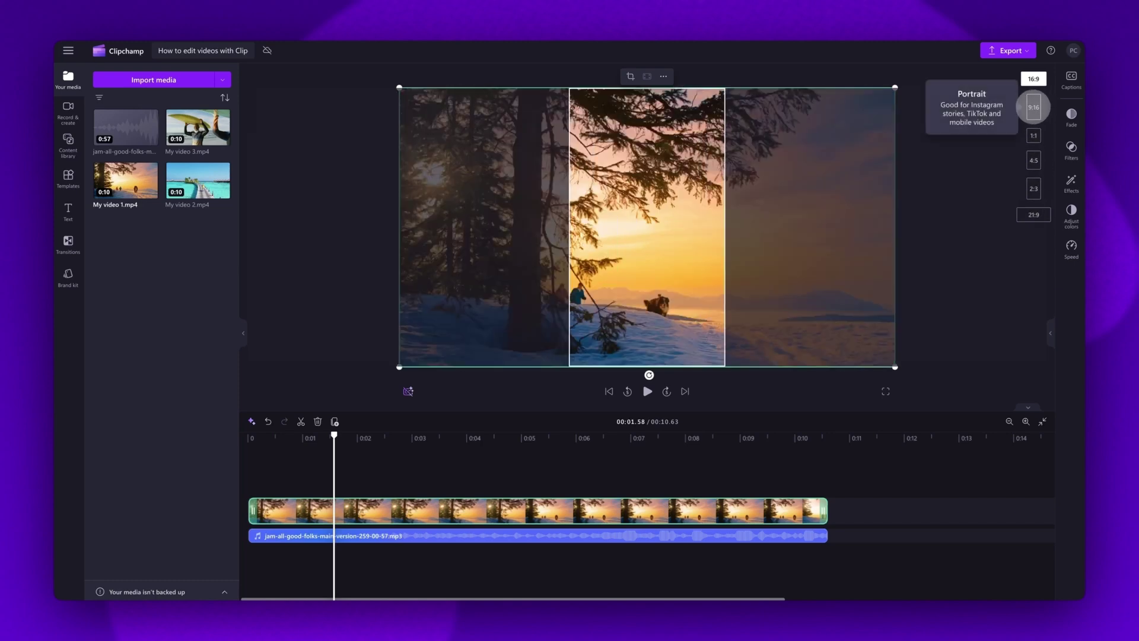
left_click(1033, 107)
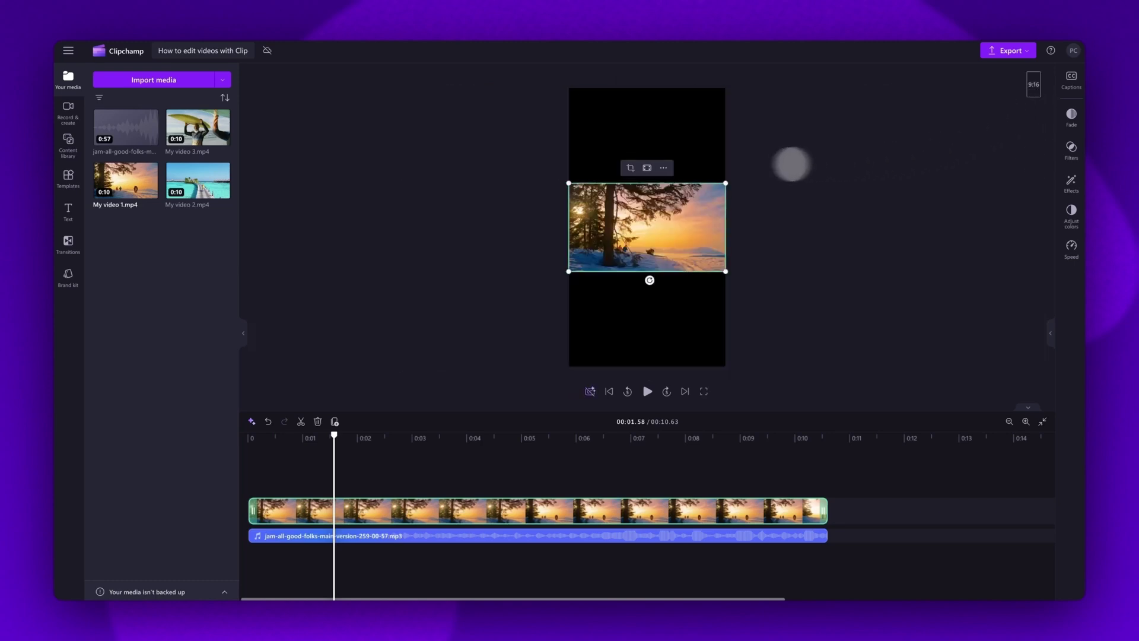
left_click(647, 167)
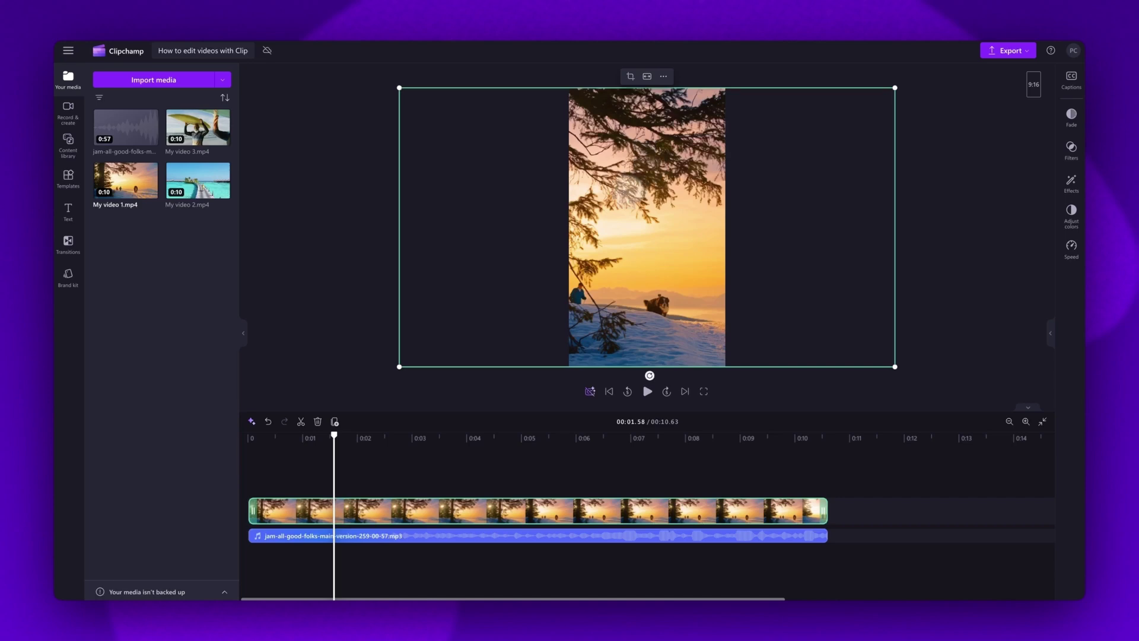
left_click_drag(647, 237, 673, 237)
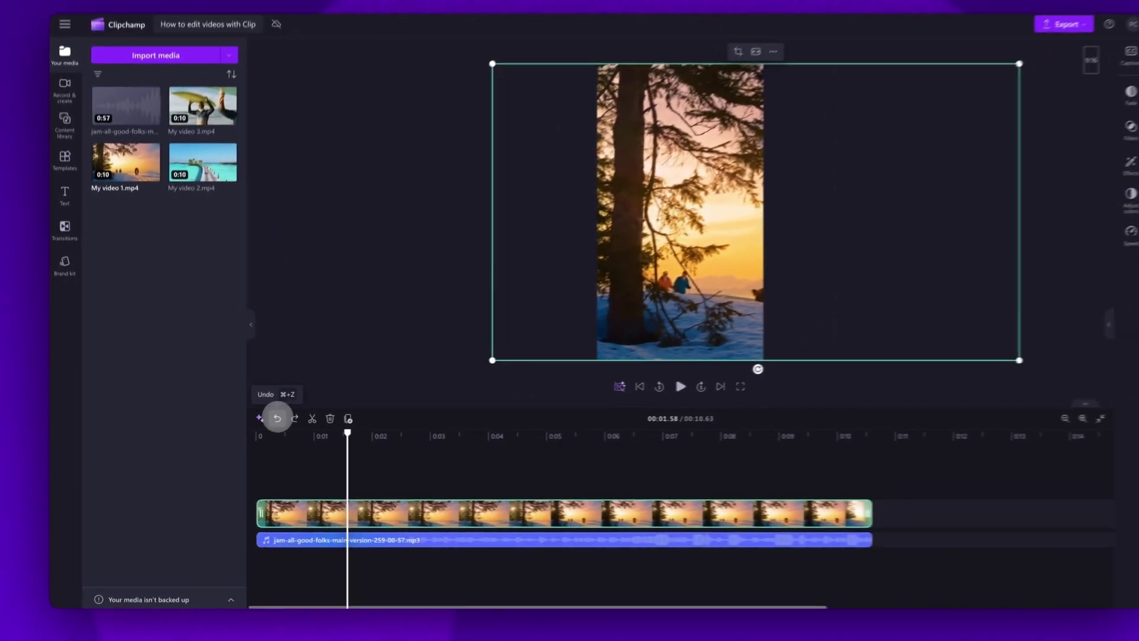
- Undo the clip's repositioning and fill along with the 9:16 aspect ratio change
left_click(356, 391)
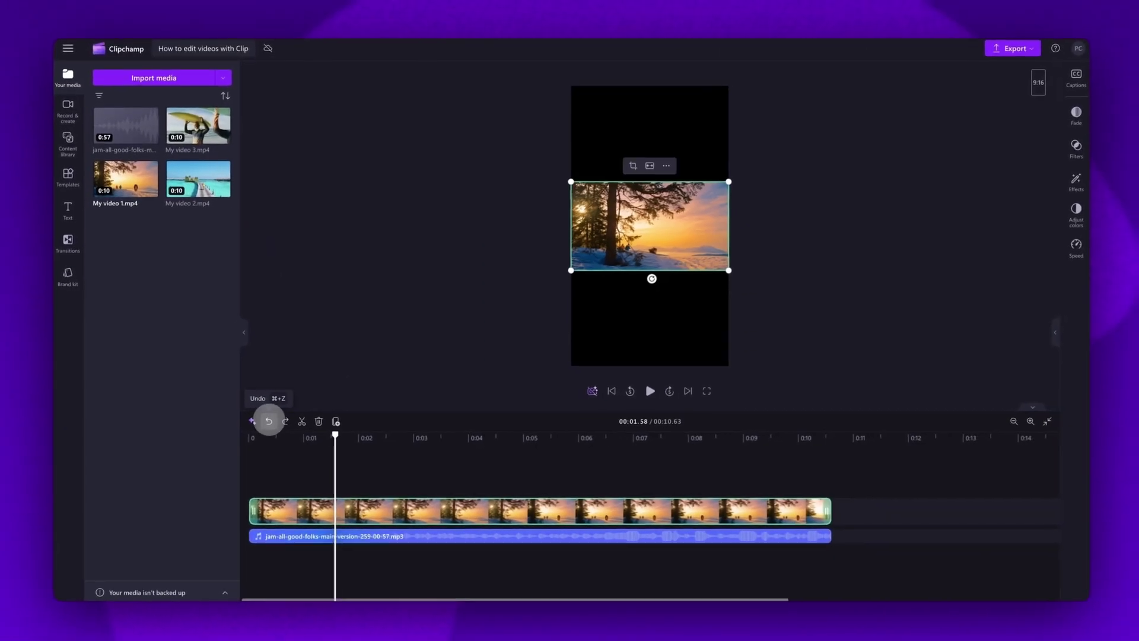
left_click(268, 420)
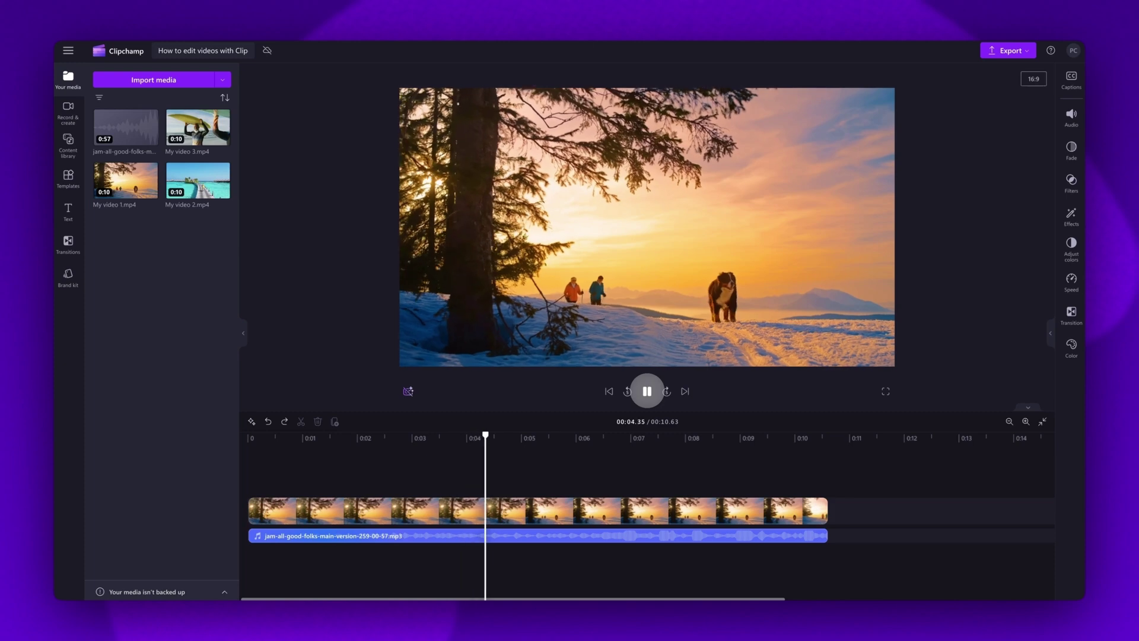
- Pause the preview and trim about 1.5 seconds off the start and about 1.2 seconds off the end of My video 1.mp4
key("space")
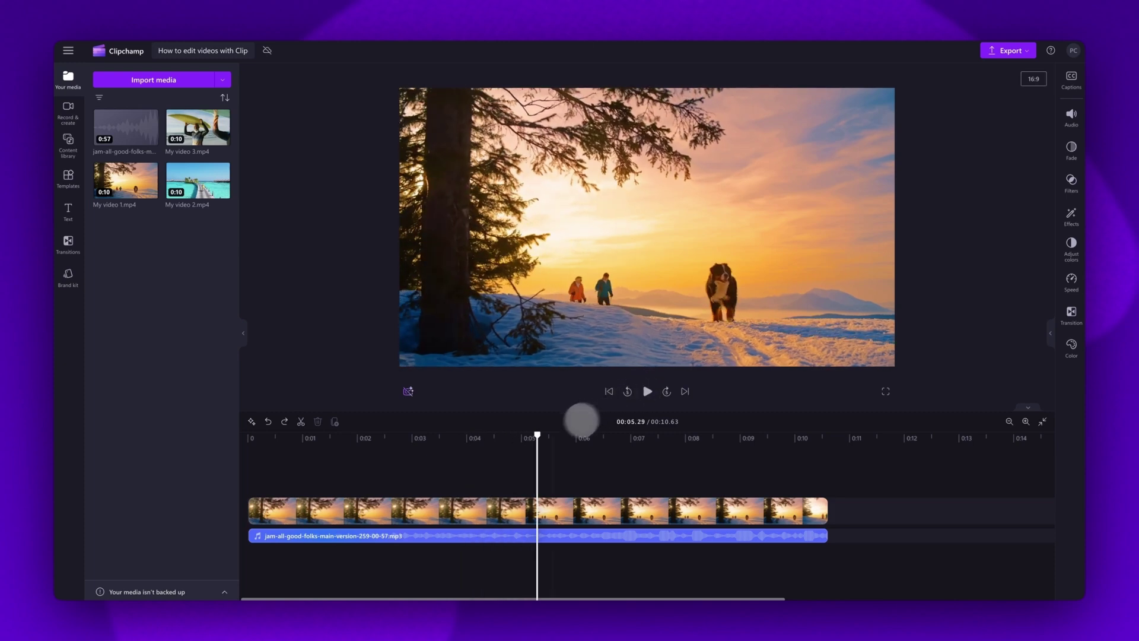
left_click(473, 504)
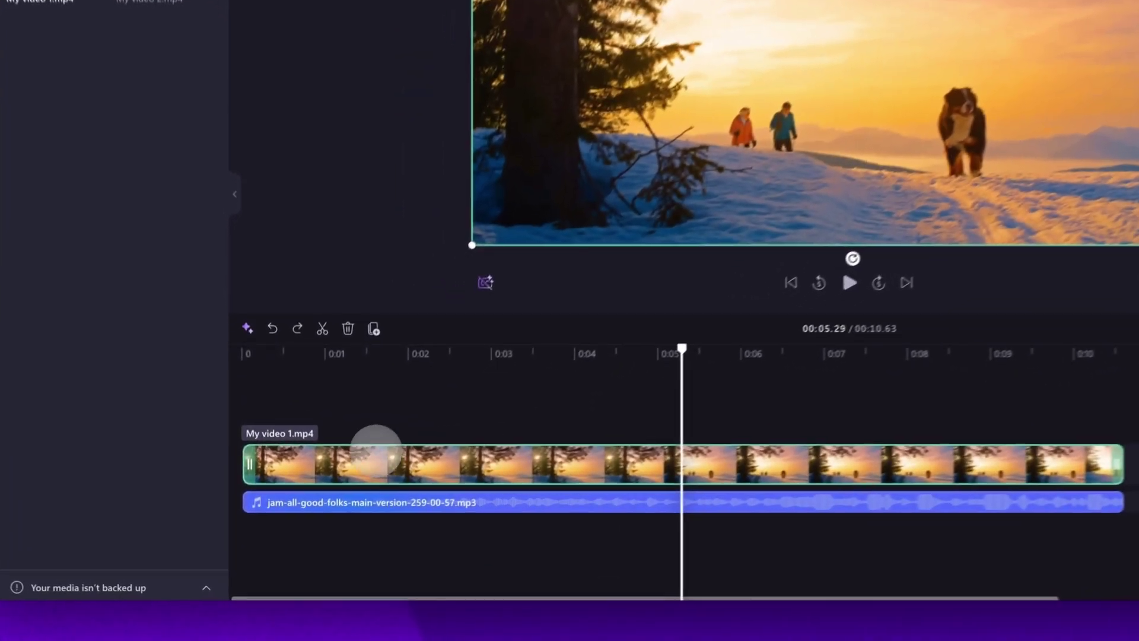
left_click_drag(249, 457, 380, 461)
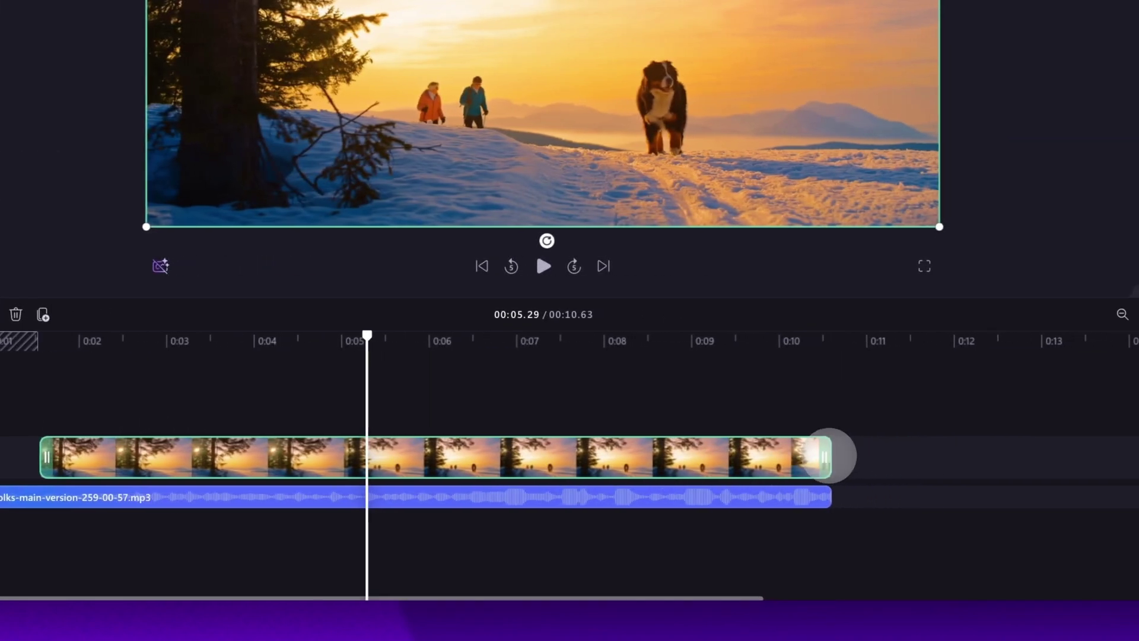
left_click_drag(829, 456, 725, 458)
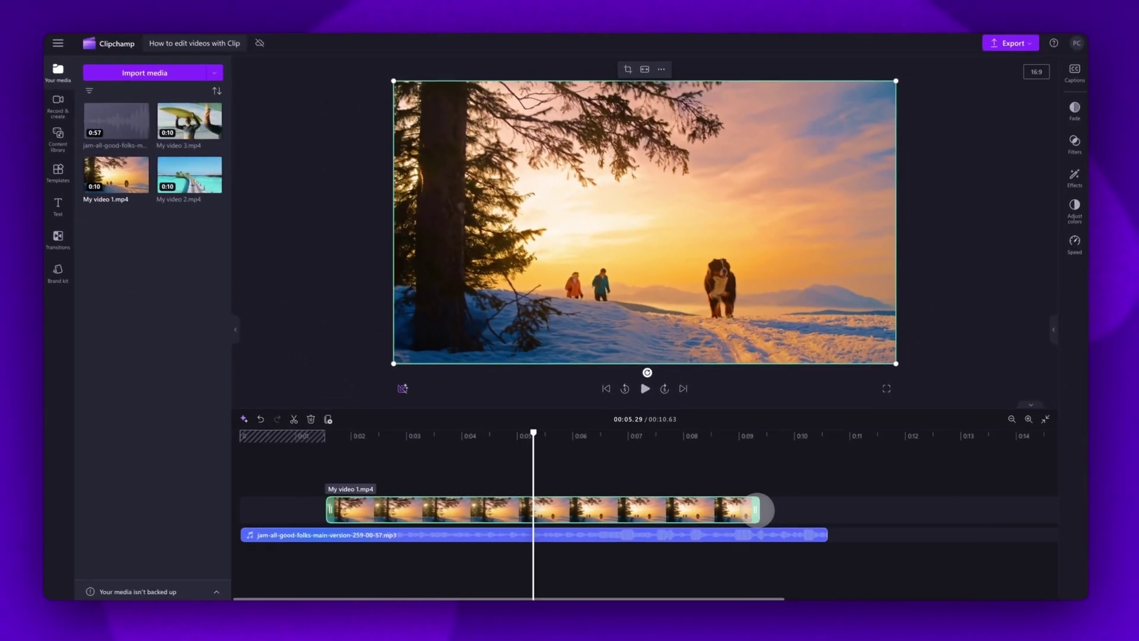
- Delete the gap before My video 1.mp4 and shorten the music track to end with the video clip
mouse_move(226, 478)
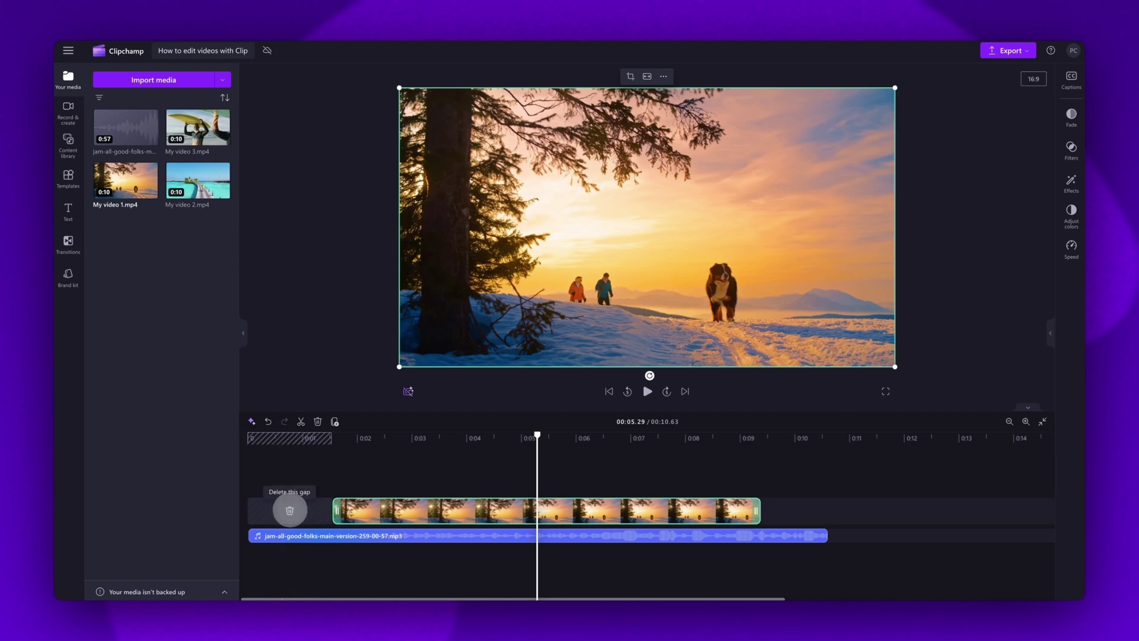
left_click(289, 510)
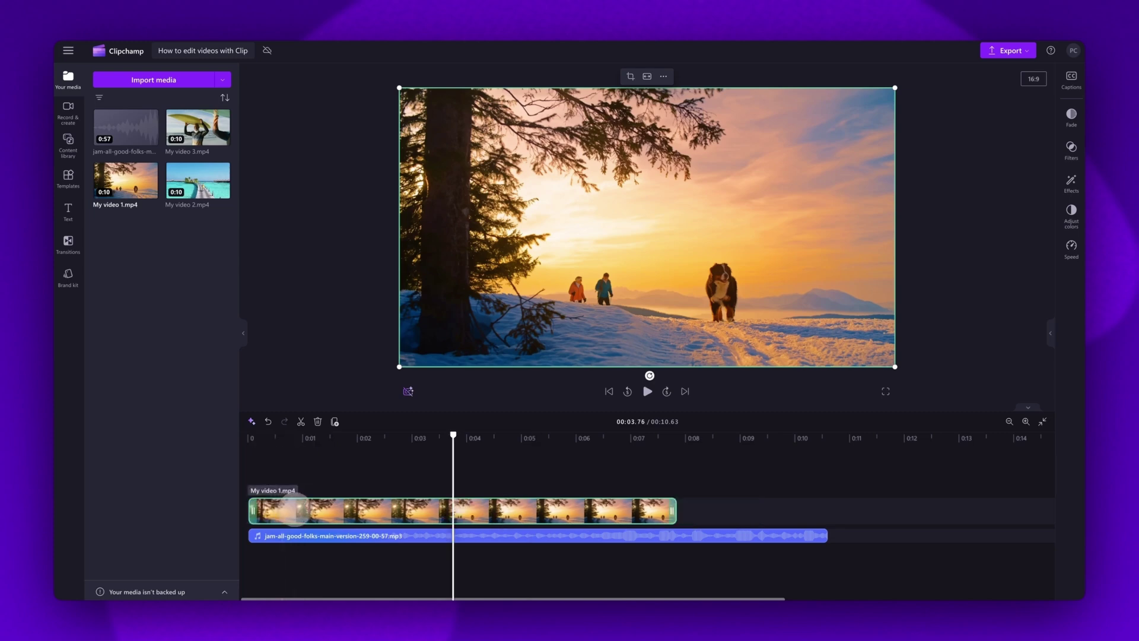
left_click(472, 536)
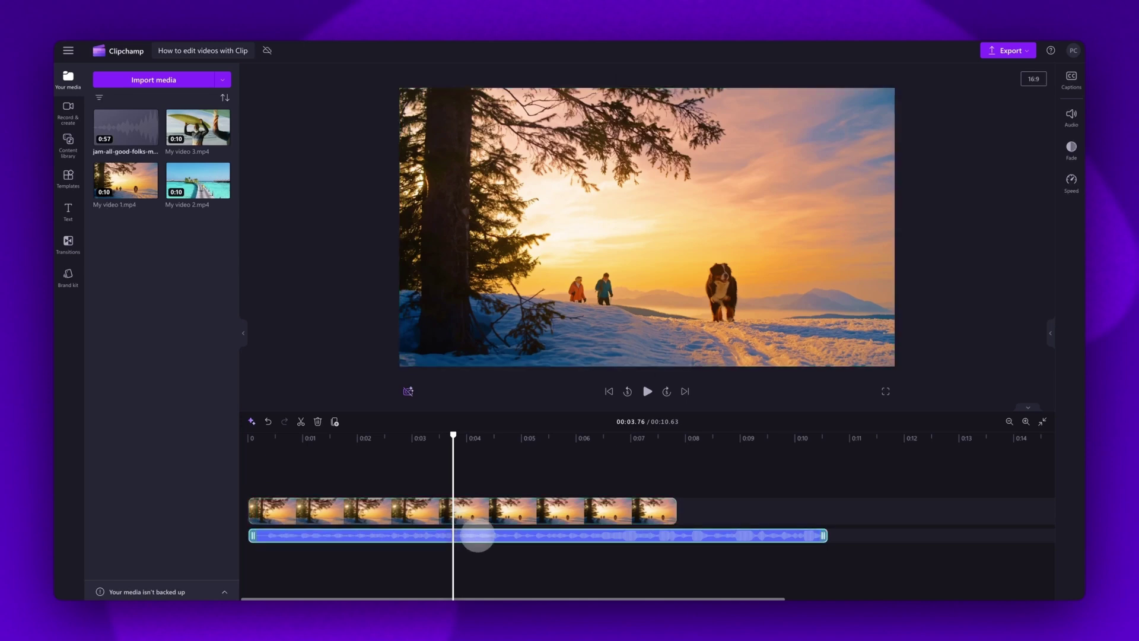
left_click_drag(814, 536, 669, 535)
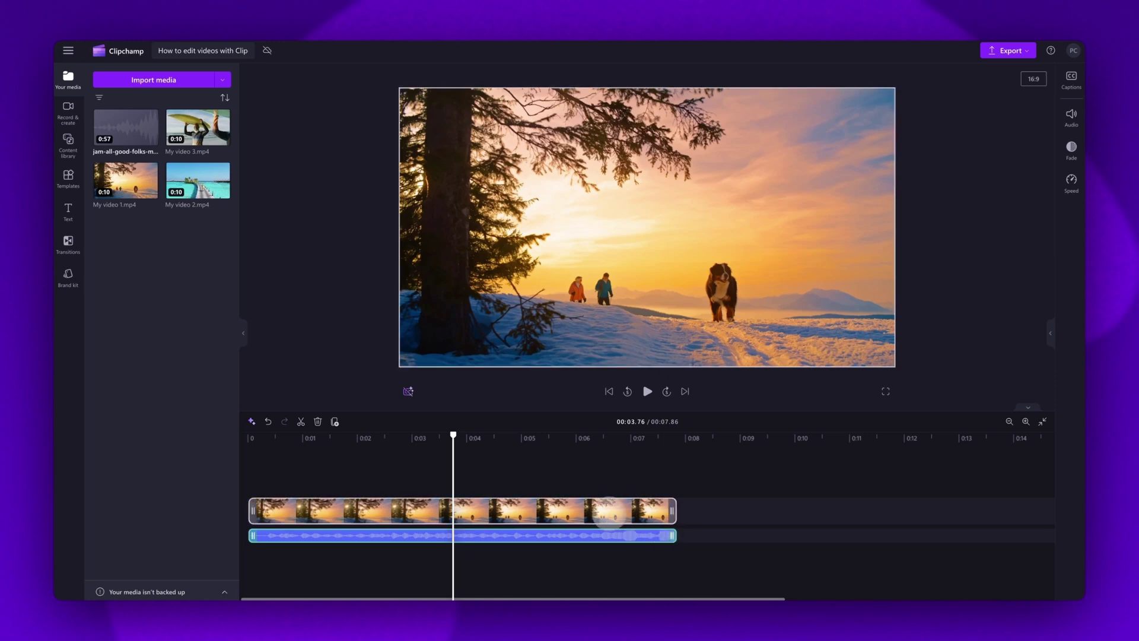
- Slow the My video 1.mp4 clip to 0.3x speed and return it to 1x
left_click(605, 511)
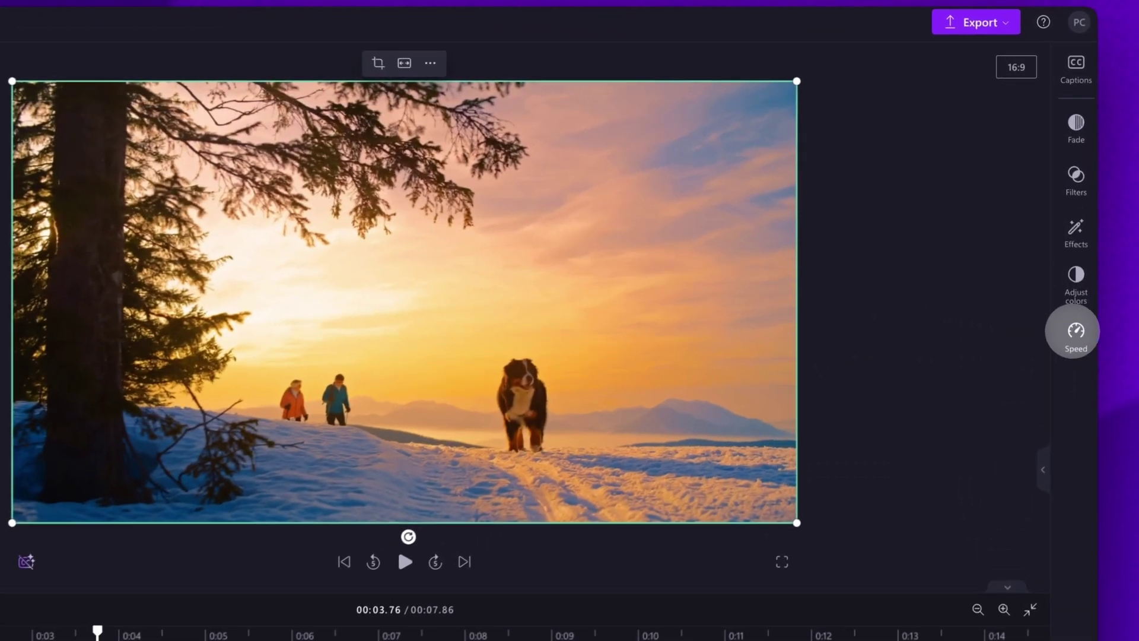
left_click(1075, 332)
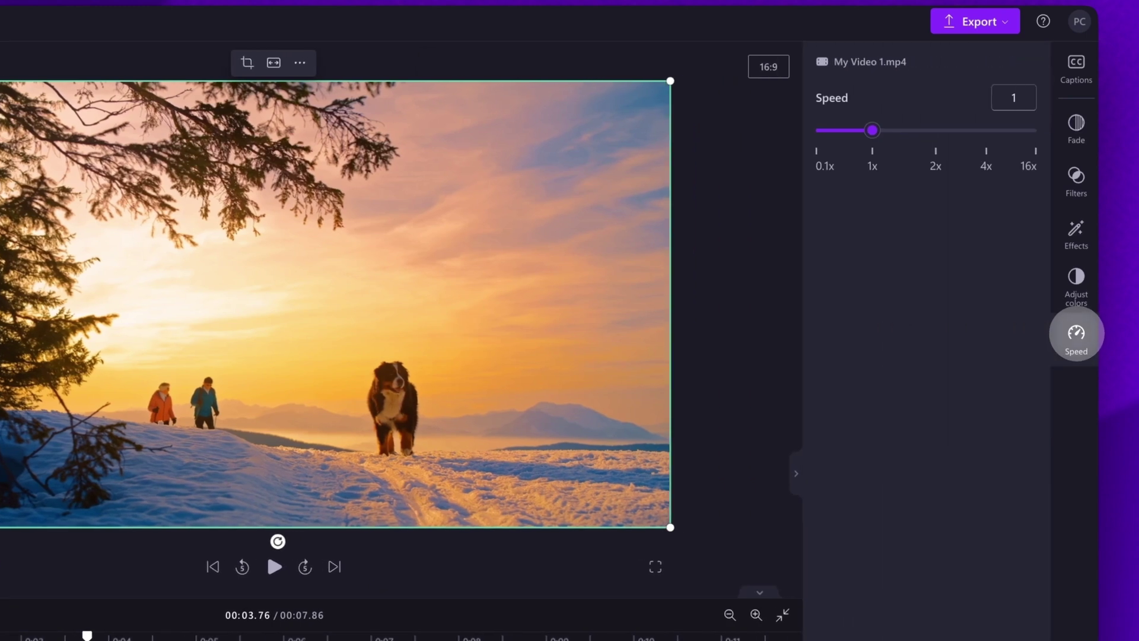
left_click_drag(872, 130, 829, 130)
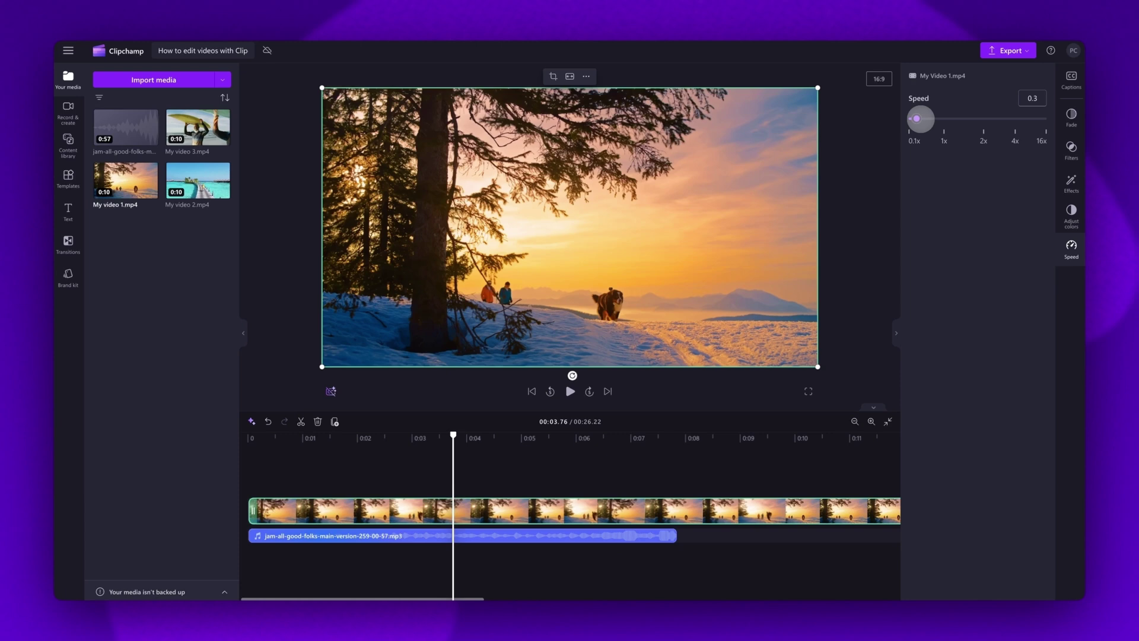
left_click_drag(919, 118, 944, 119)
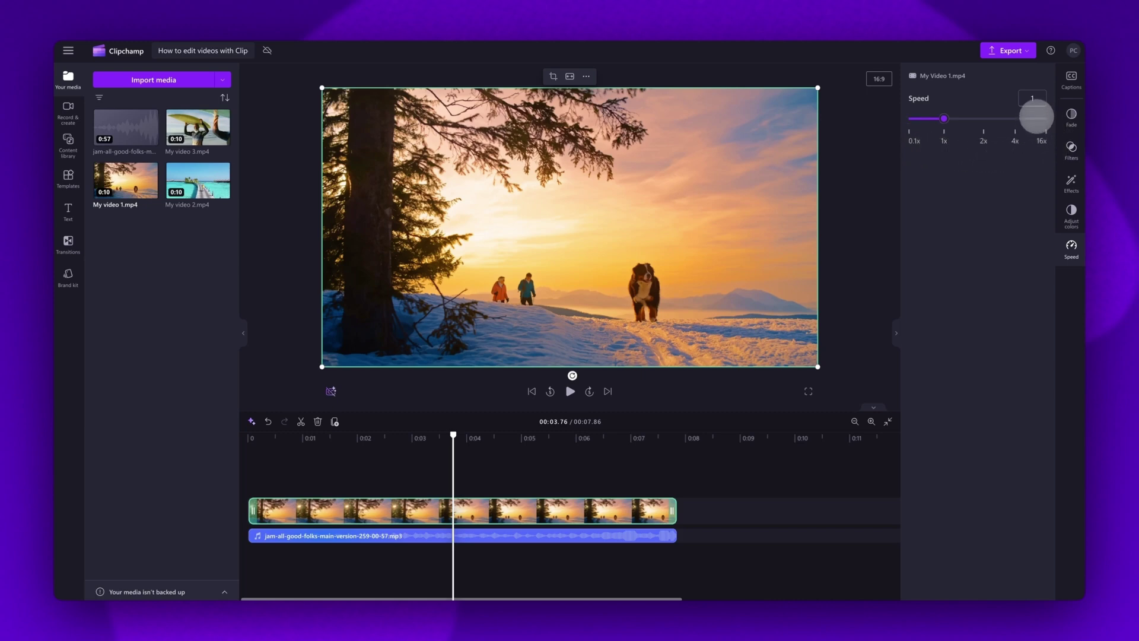
- Speed the My video 1.mp4 clip up to 1.7x and reset it to 1x
left_click(1034, 98)
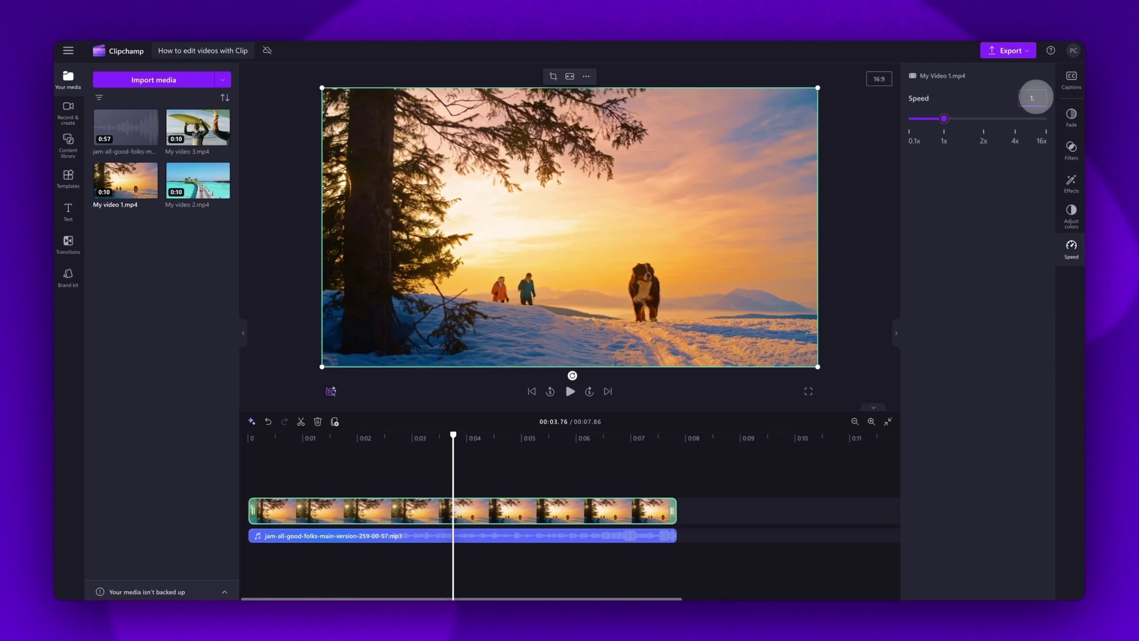
key("Return")
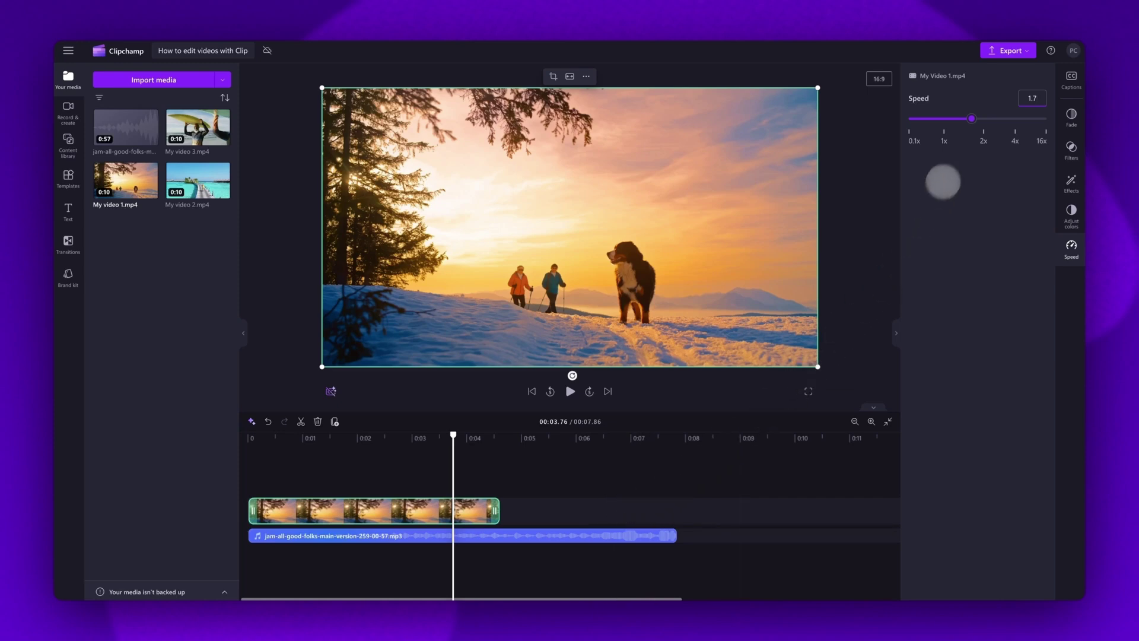
left_click_drag(968, 119, 947, 119)
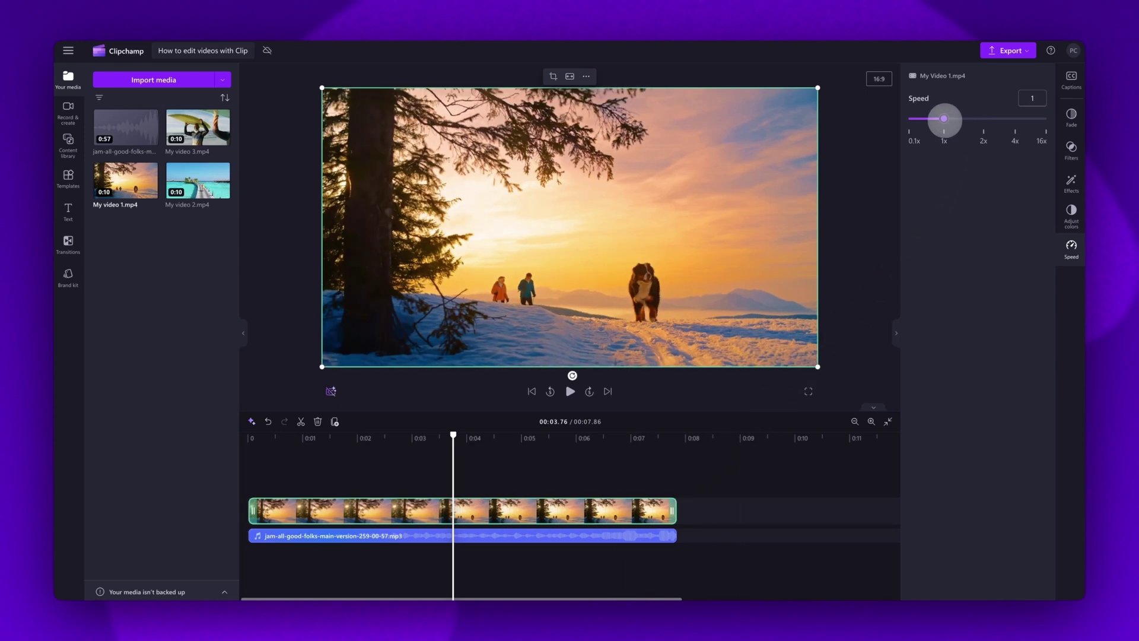
- Try adjusting the music track's speed and bring it back to 1x
left_click(600, 535)
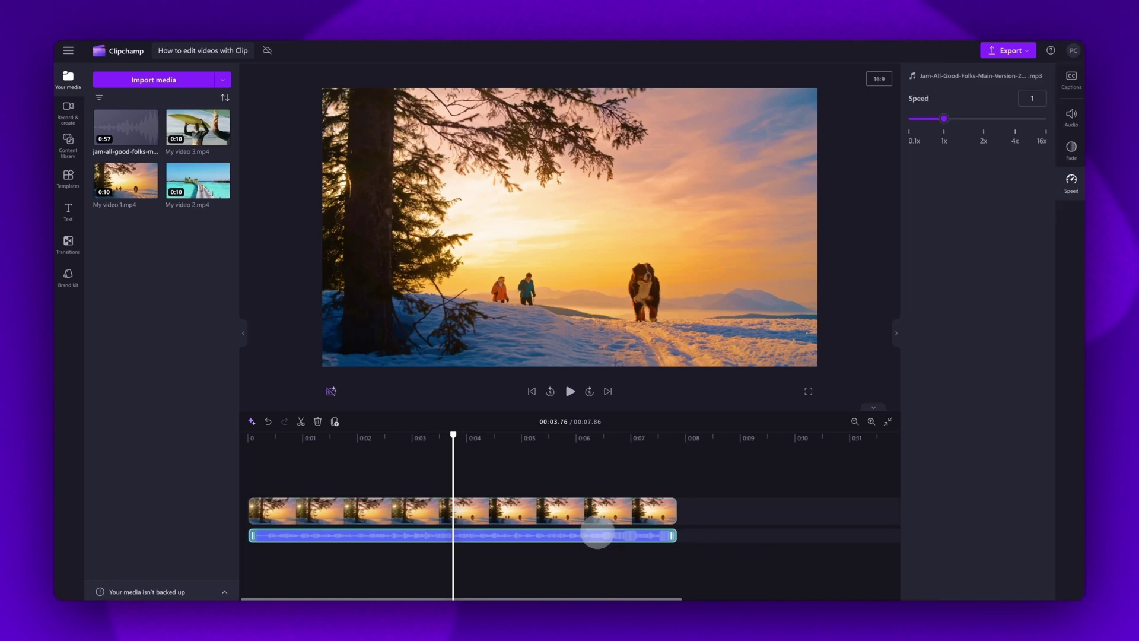
mouse_move(949, 118)
left_mouse_down()
mouse_move(981, 118)
mouse_move(944, 119)
left_mouse_up()
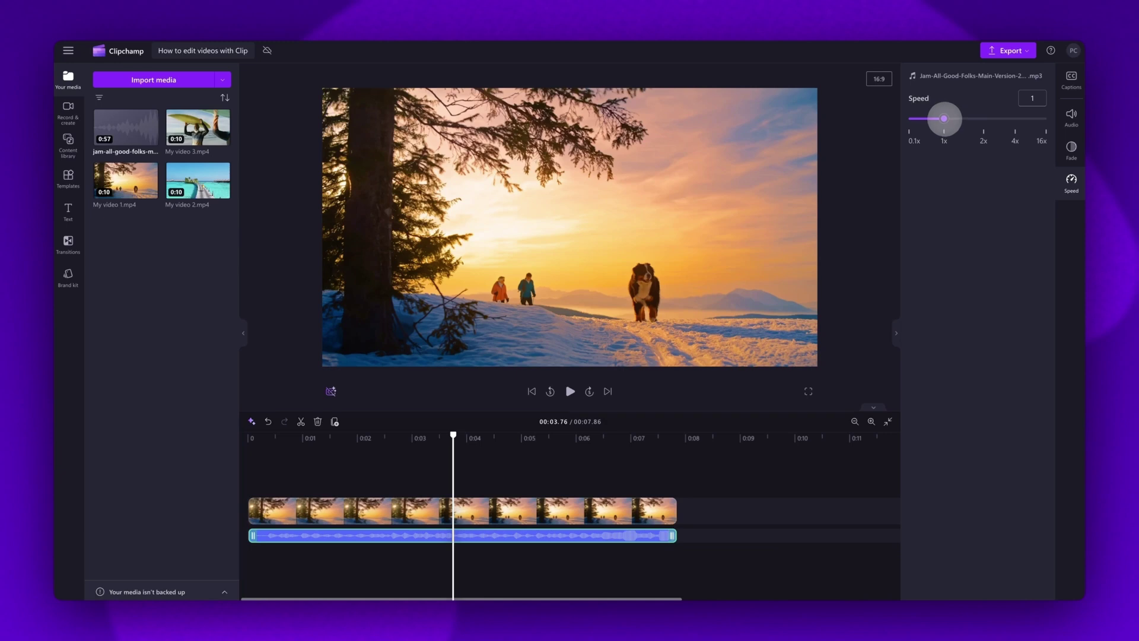
- Give the My video 1.mp4 clip a 0.7-second fade in and a 0.4-second fade out
left_click(587, 503)
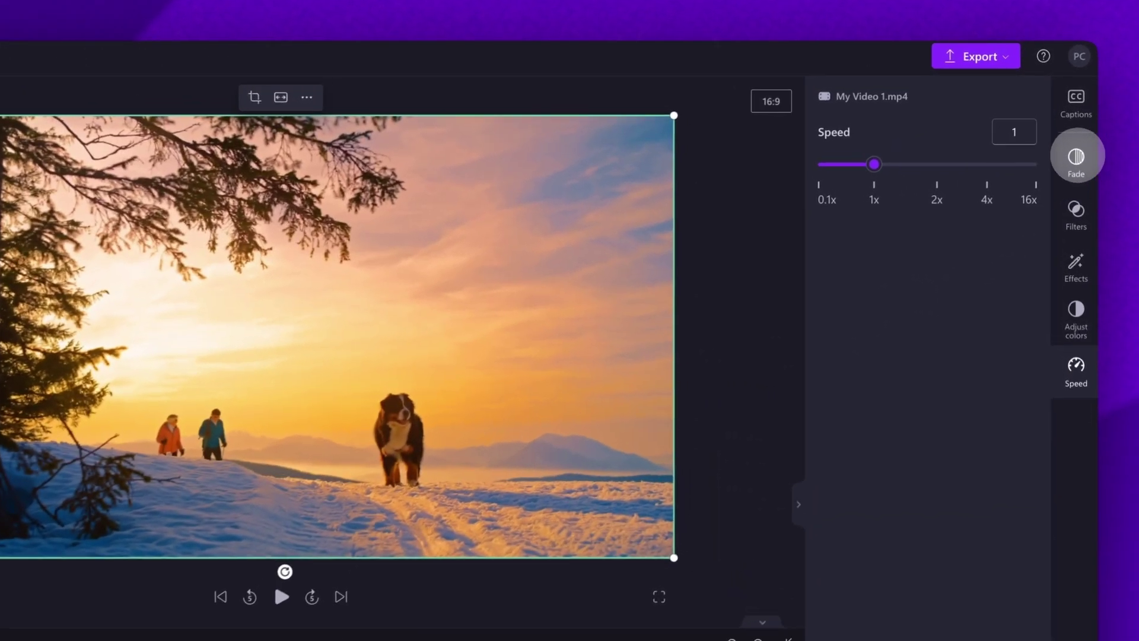
left_click(1072, 116)
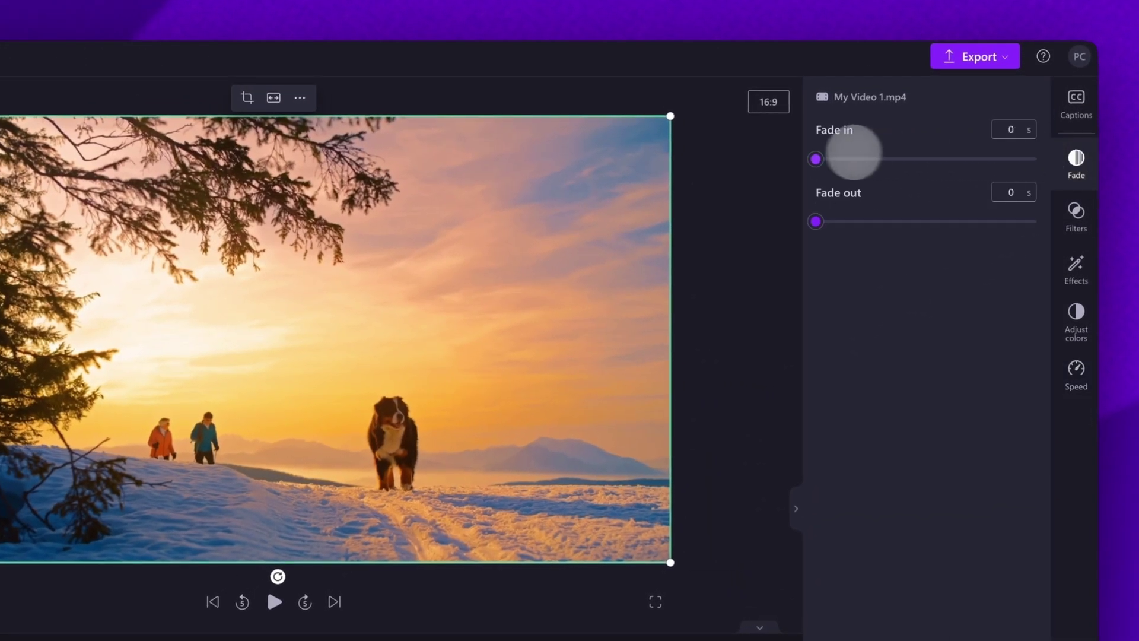
left_click_drag(816, 159, 833, 158)
left_click_drag(884, 131, 941, 155)
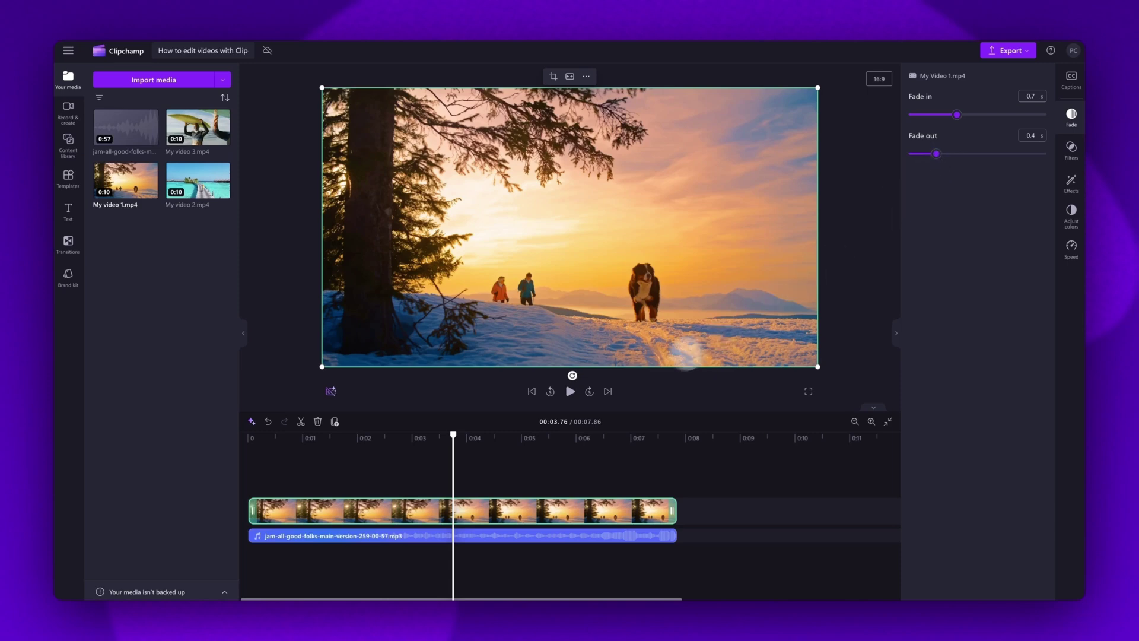
- Play the video from the beginning to check the fade in, and pause the preview
left_click(531, 391)
left_click(569, 391)
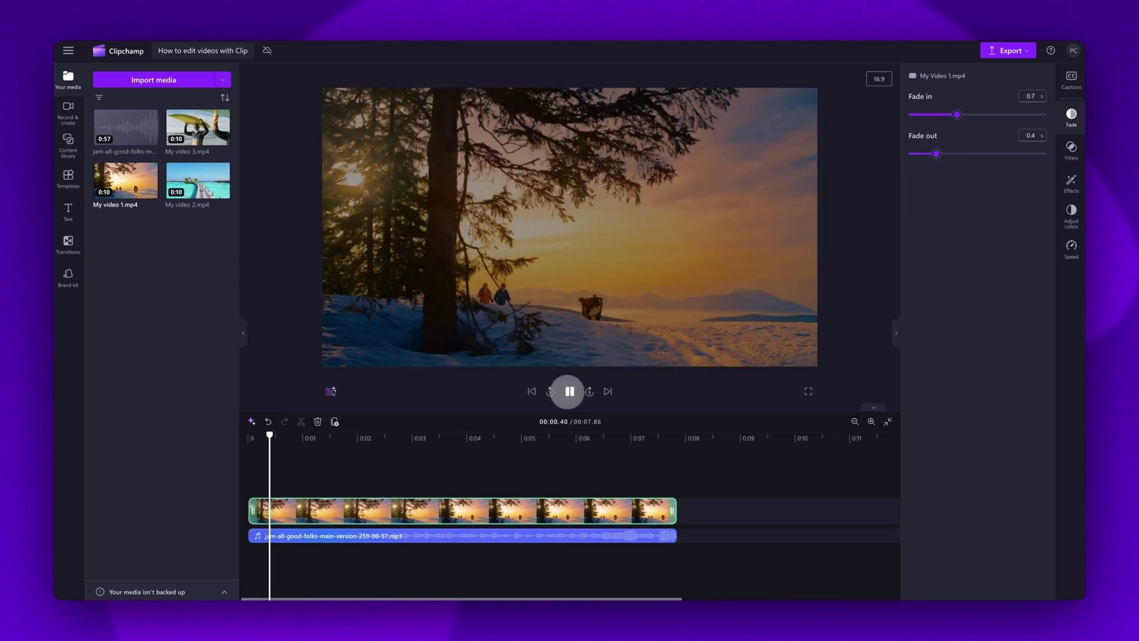
left_click(570, 391)
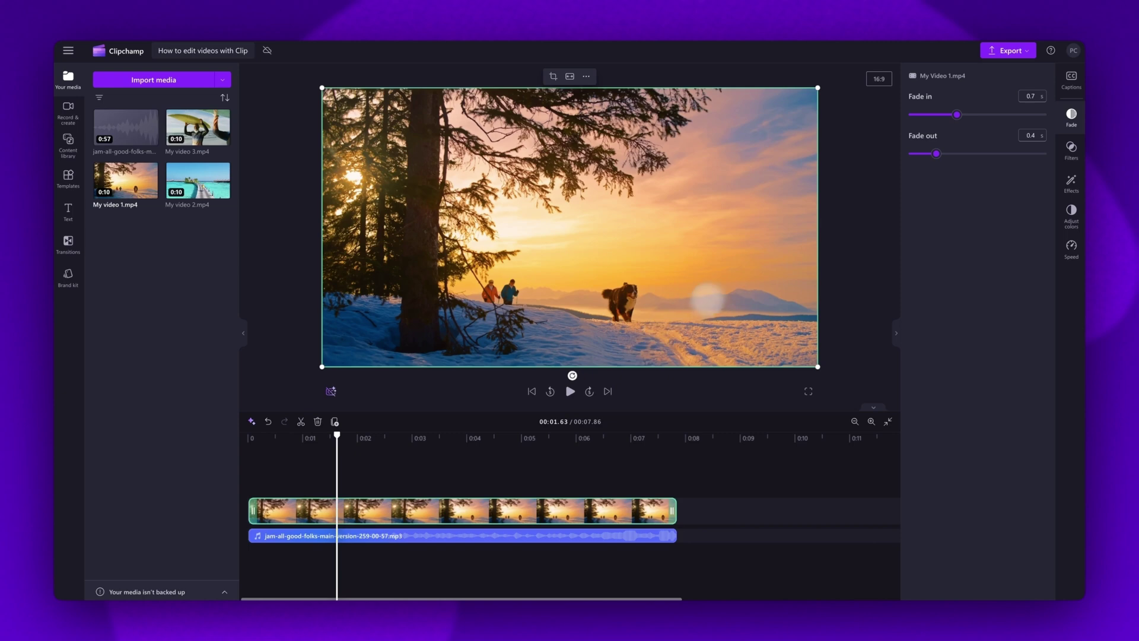
- Increase the My video 1.mp4 clip's fade in to 1.2 seconds and preview it from the beginning
left_click_drag(956, 114, 991, 114)
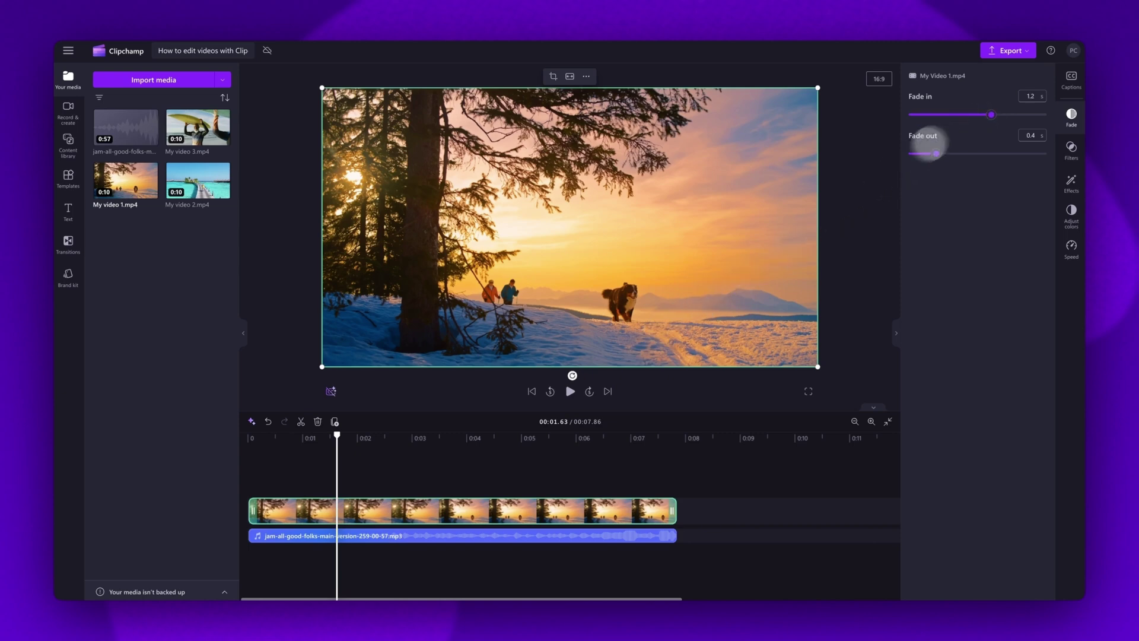
left_click(531, 391)
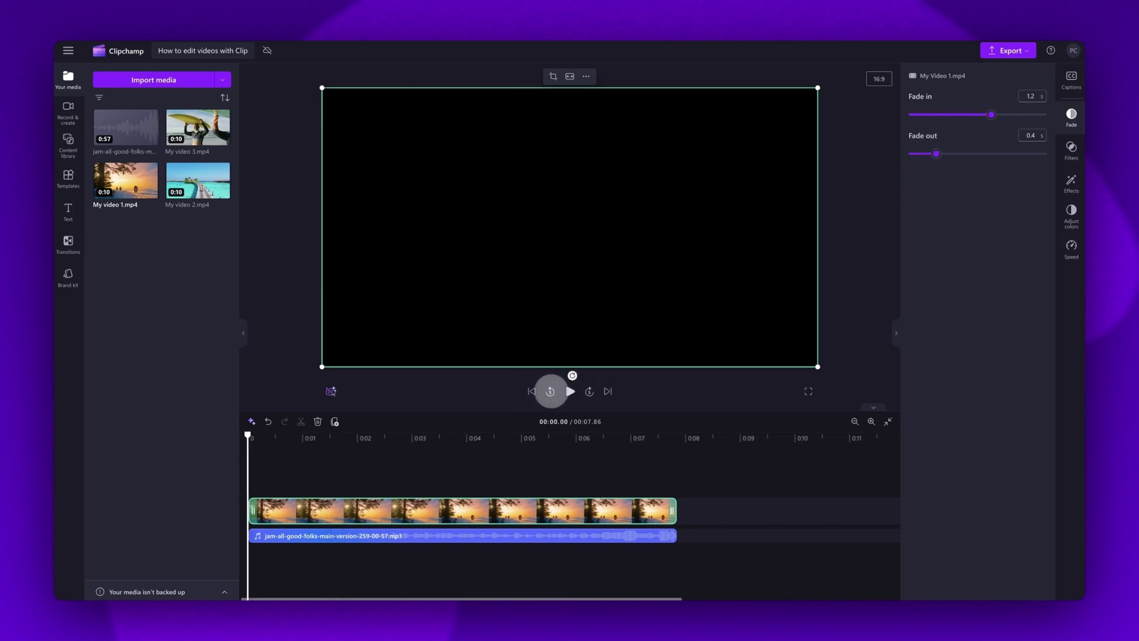
left_click(570, 392)
left_click(570, 391)
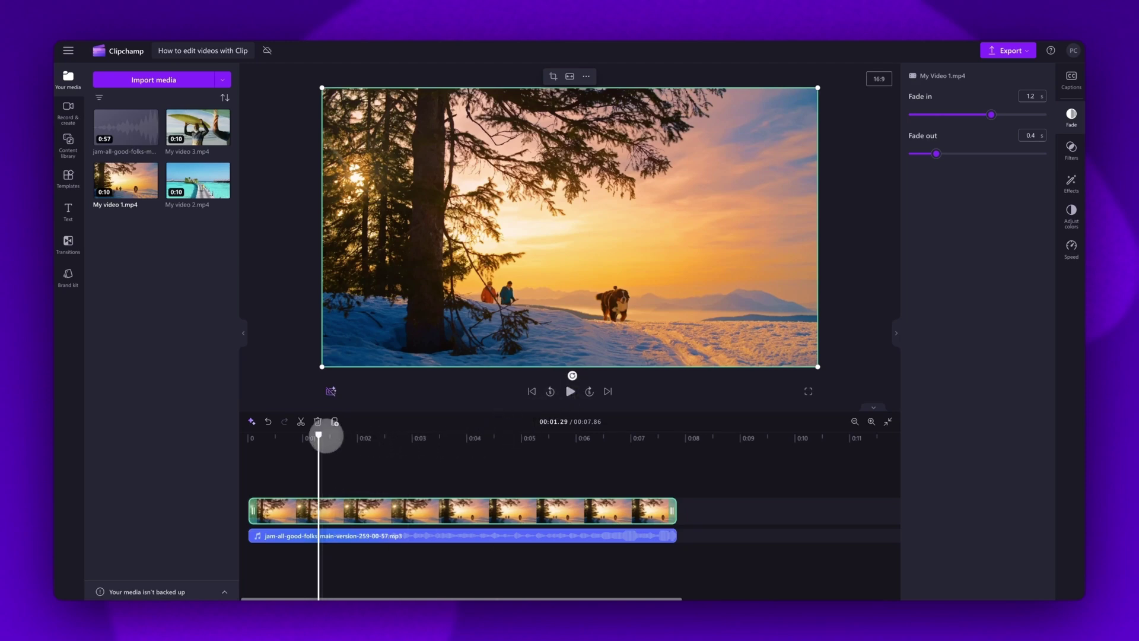
- Split the My video 1.mp4 clip at 00:02.63 and again at 00:03.46
left_click_drag(319, 435, 392, 446)
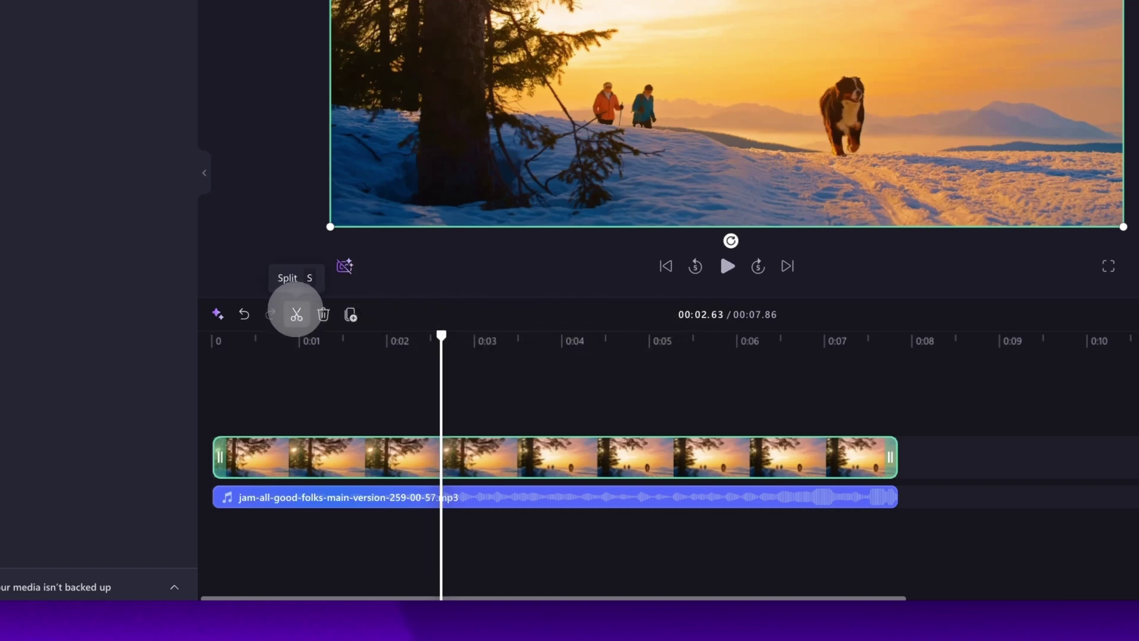
left_click(296, 314)
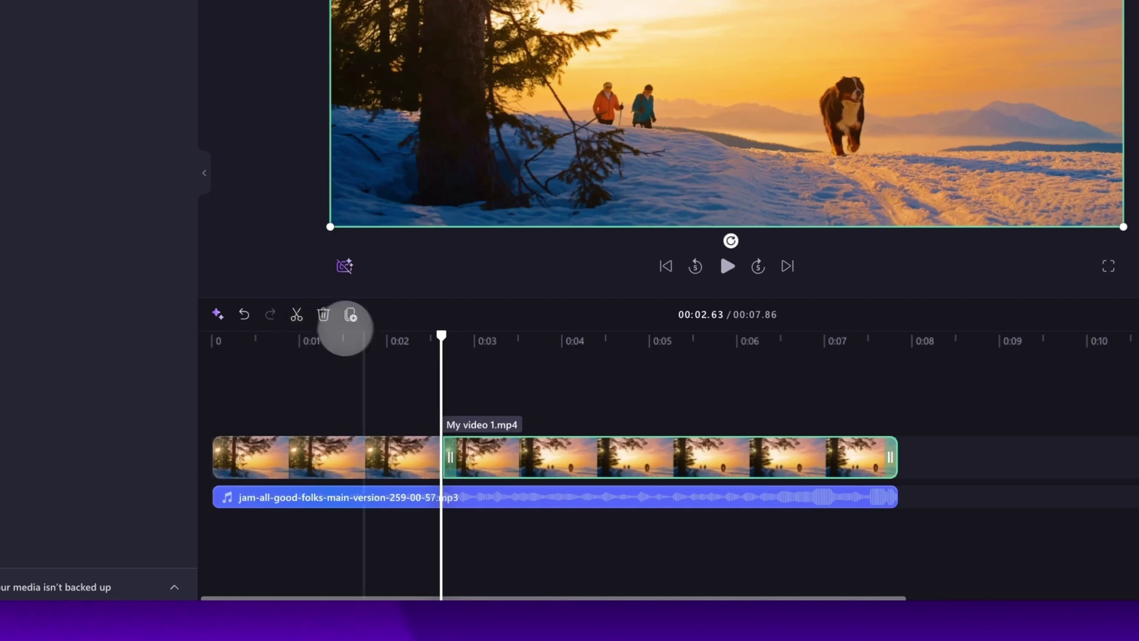
left_click(447, 339)
left_click_drag(448, 338, 514, 349)
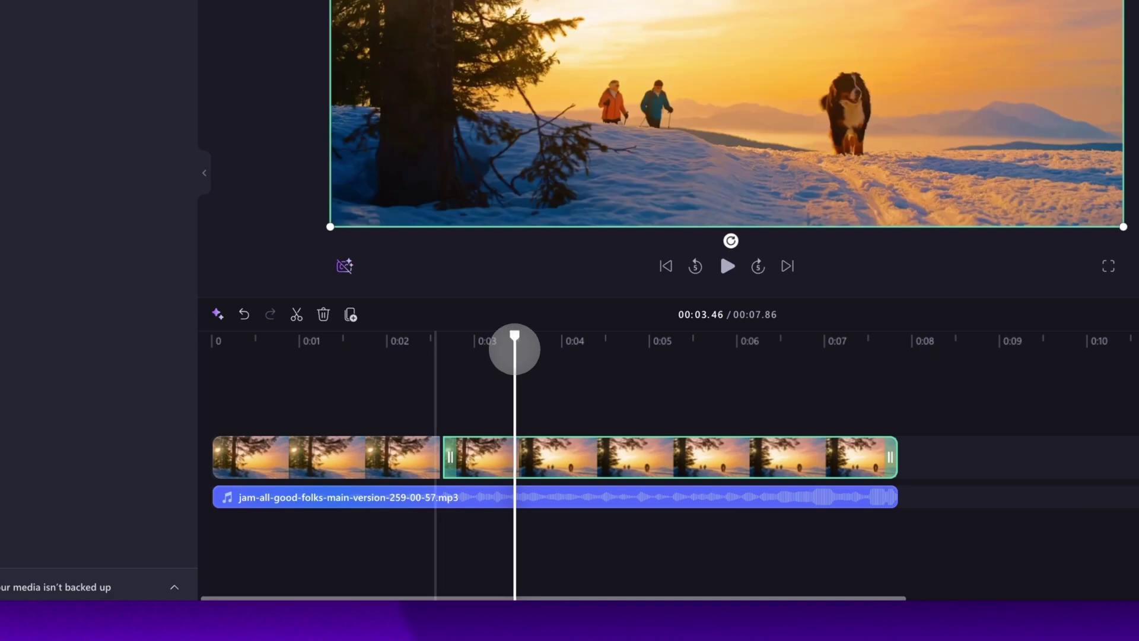
key("s")
- Delete the short middle segment of the split video clip and close the gap it leaves
left_click(389, 439)
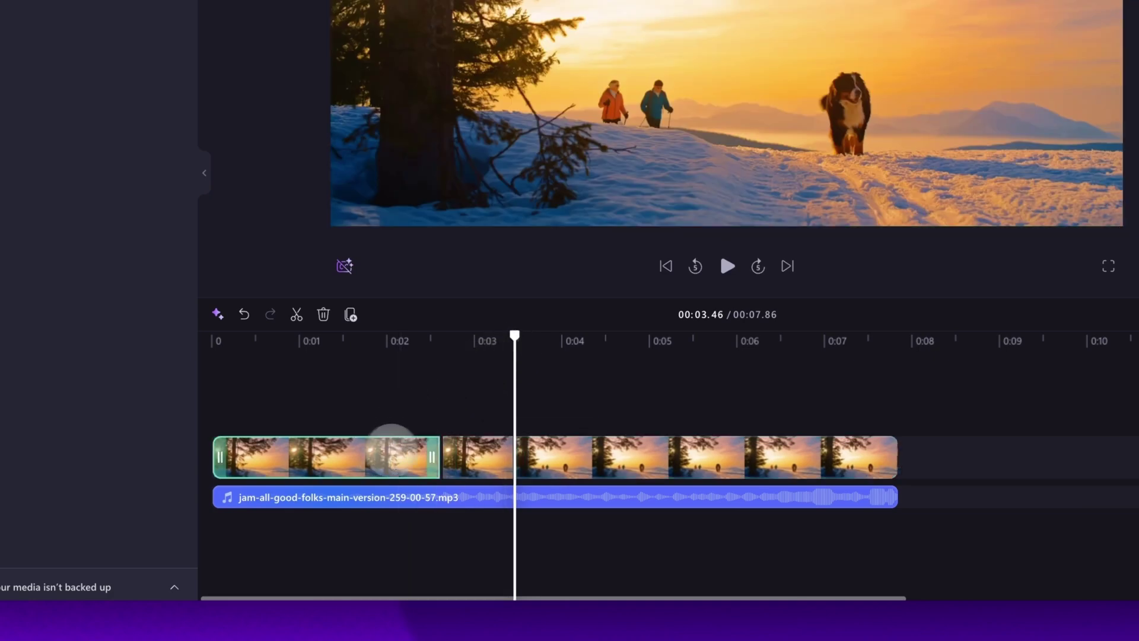
left_click(478, 457)
left_click(561, 454)
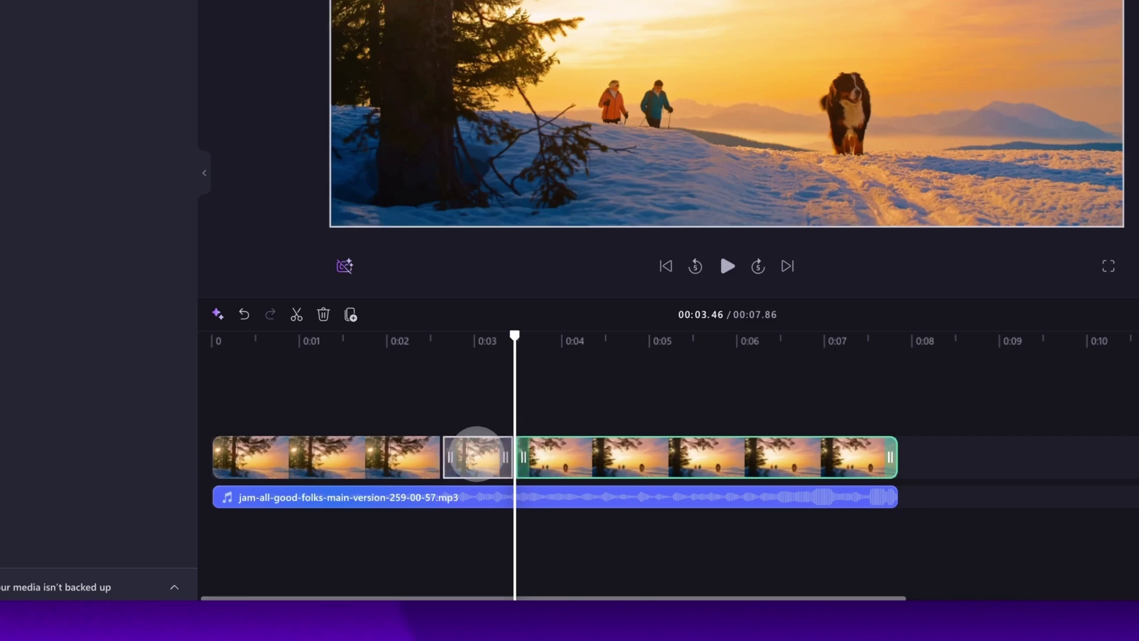
left_click(478, 457)
key("Delete")
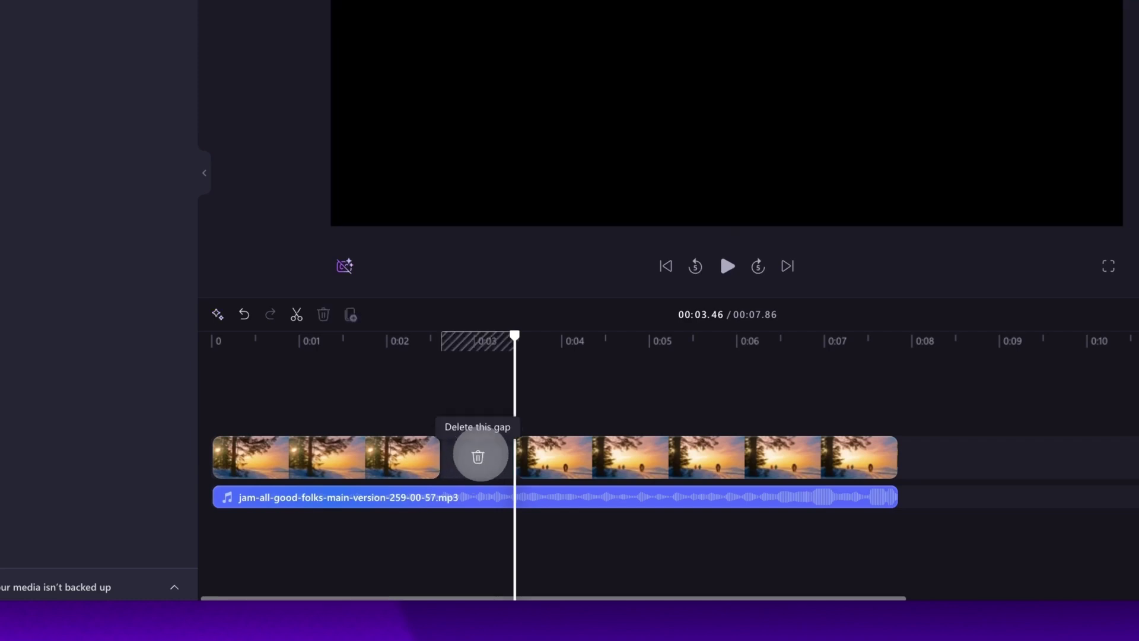
left_click(478, 457)
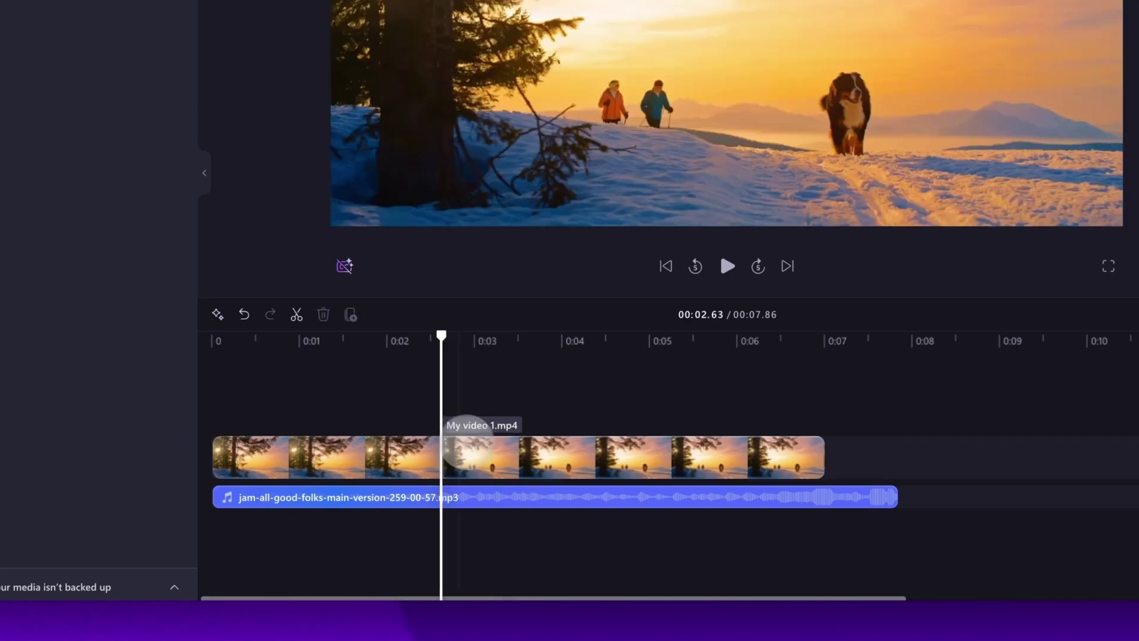
- Play the video across the cut where the middle segment was removed, and pause it
left_click(412, 410)
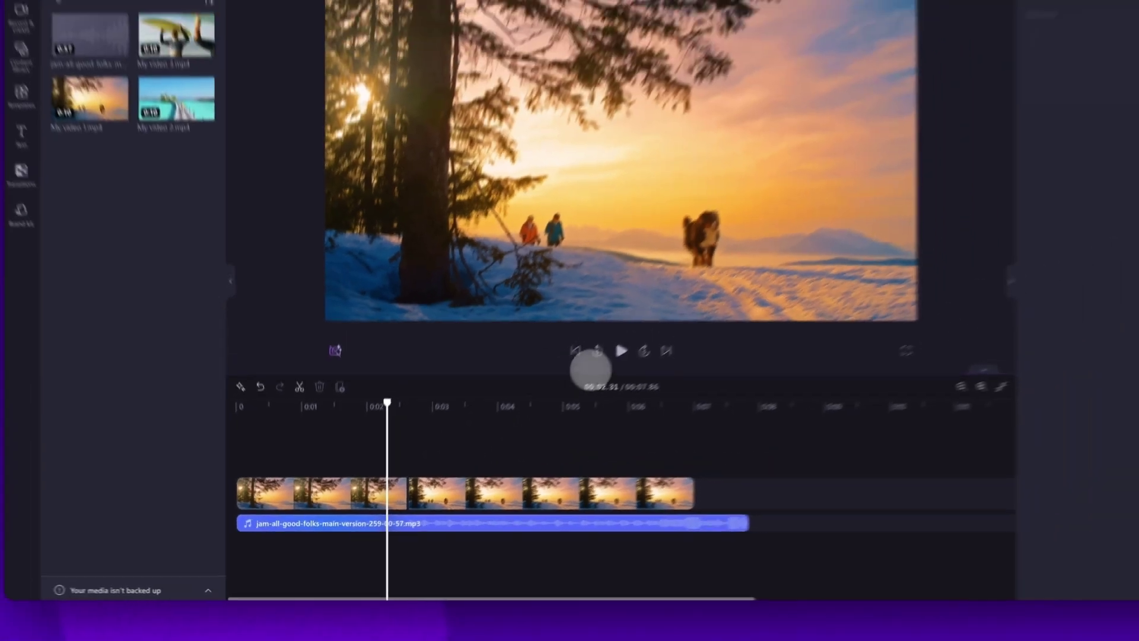
left_click(728, 266)
key("space")
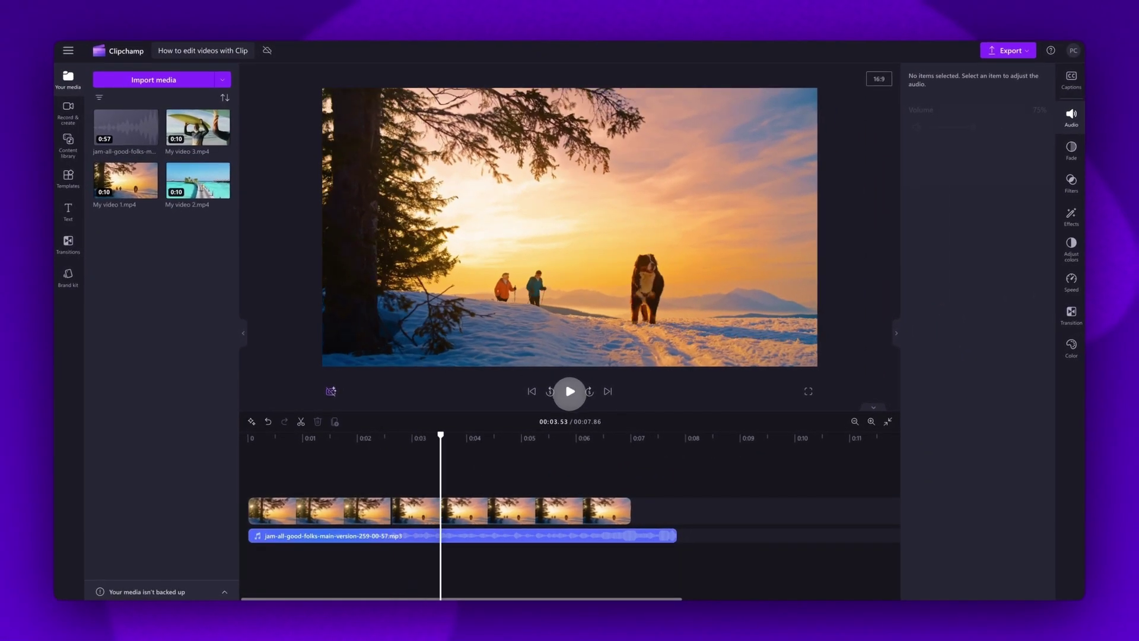
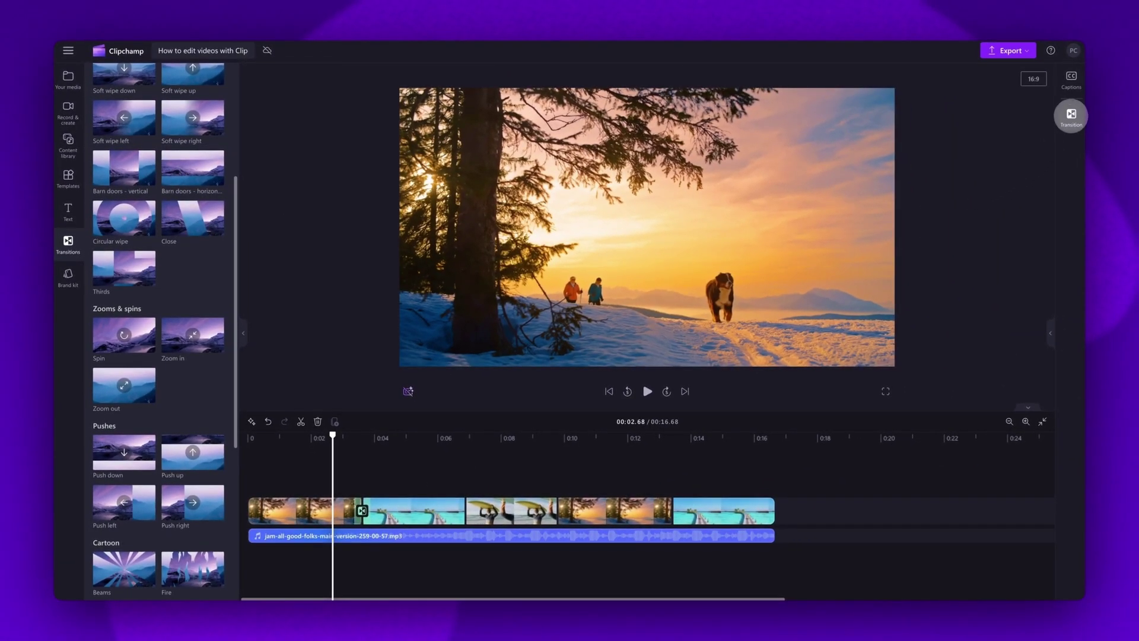
- Try a 1.5-second duration on the Spin transition between the first two clips, shorten it to 0.6 seconds, and preview it
left_click(1071, 114)
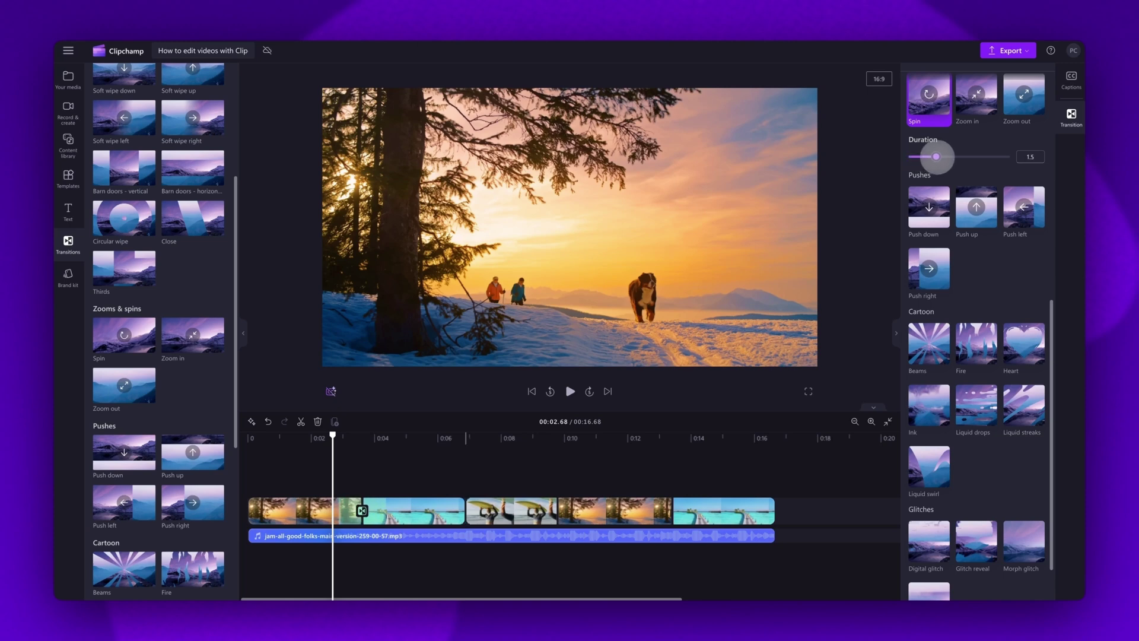
left_click_drag(923, 156, 948, 158)
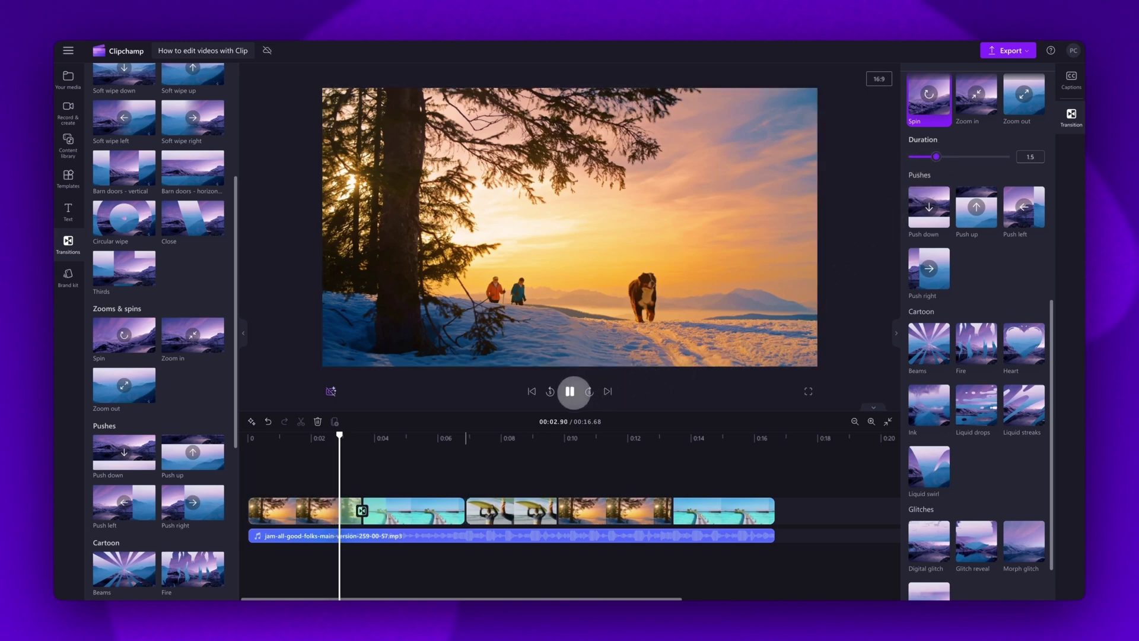
left_click(571, 391)
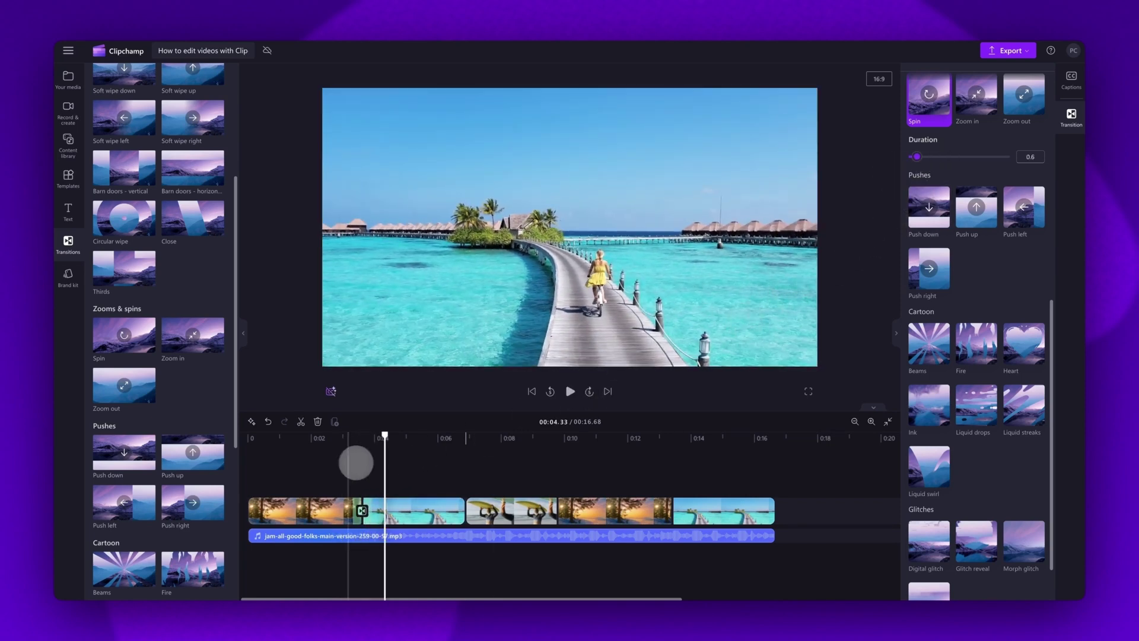
left_click(342, 455)
left_click(570, 392)
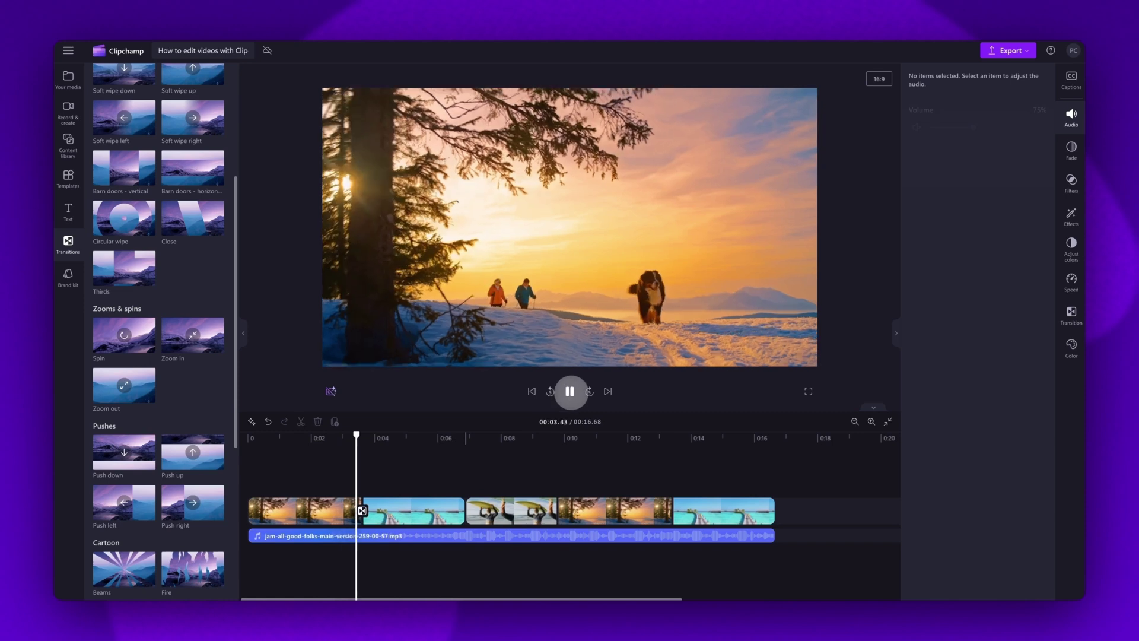
left_click(570, 391)
- Try Liquid streaks for the first transition, change it to Liquid swirl, and play the video across that transition
left_click(363, 510)
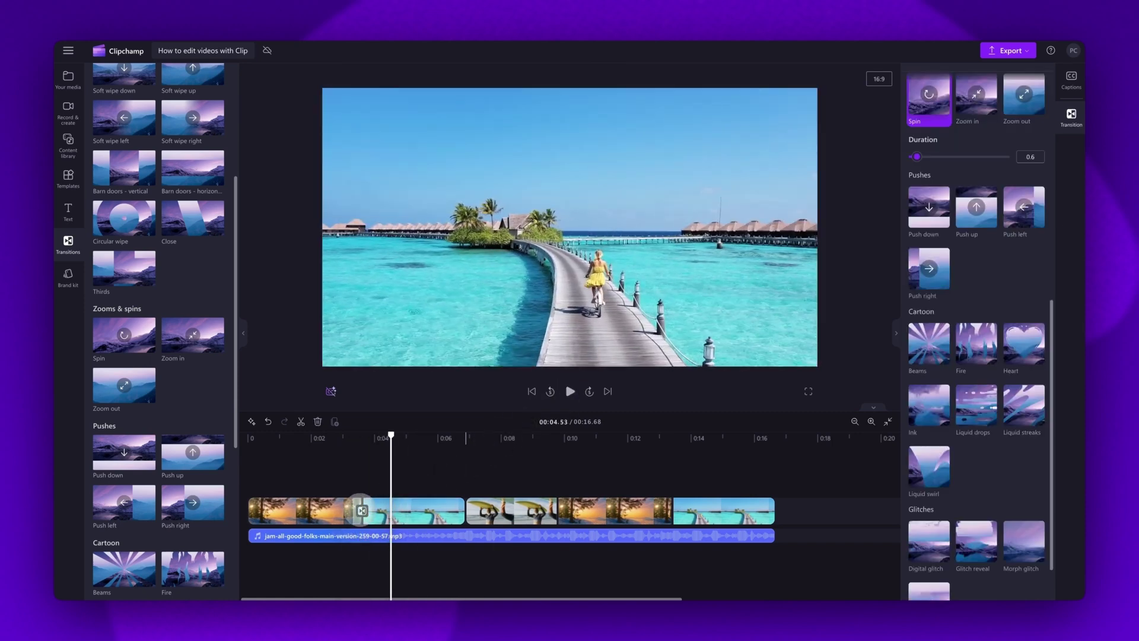
left_click(1011, 399)
scroll(1011, 403, "down", 1)
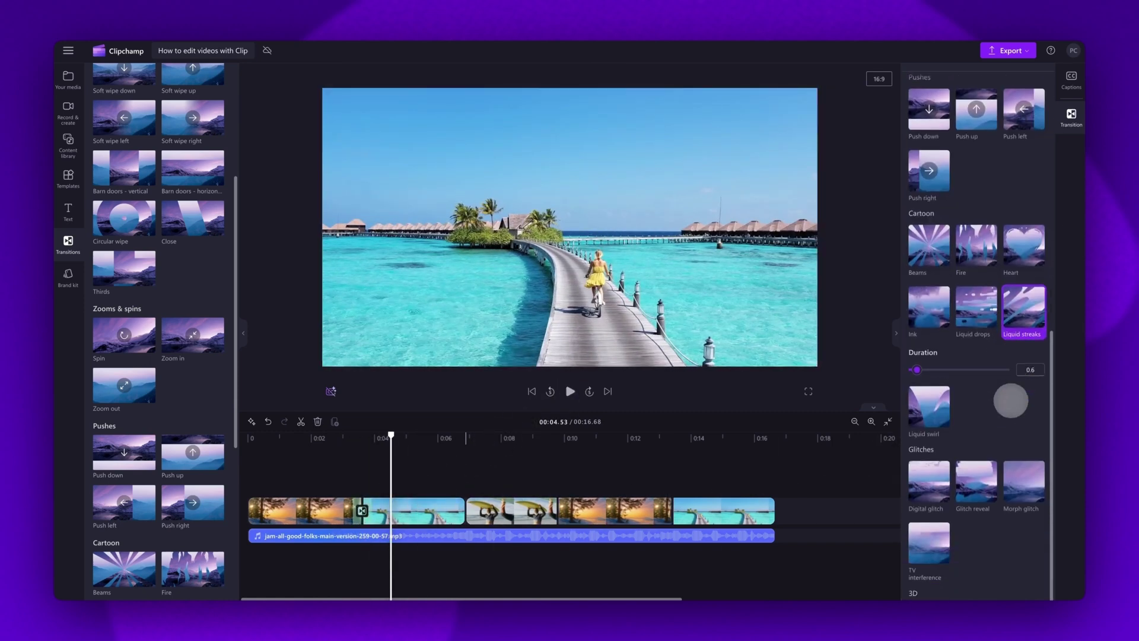
left_click(930, 385)
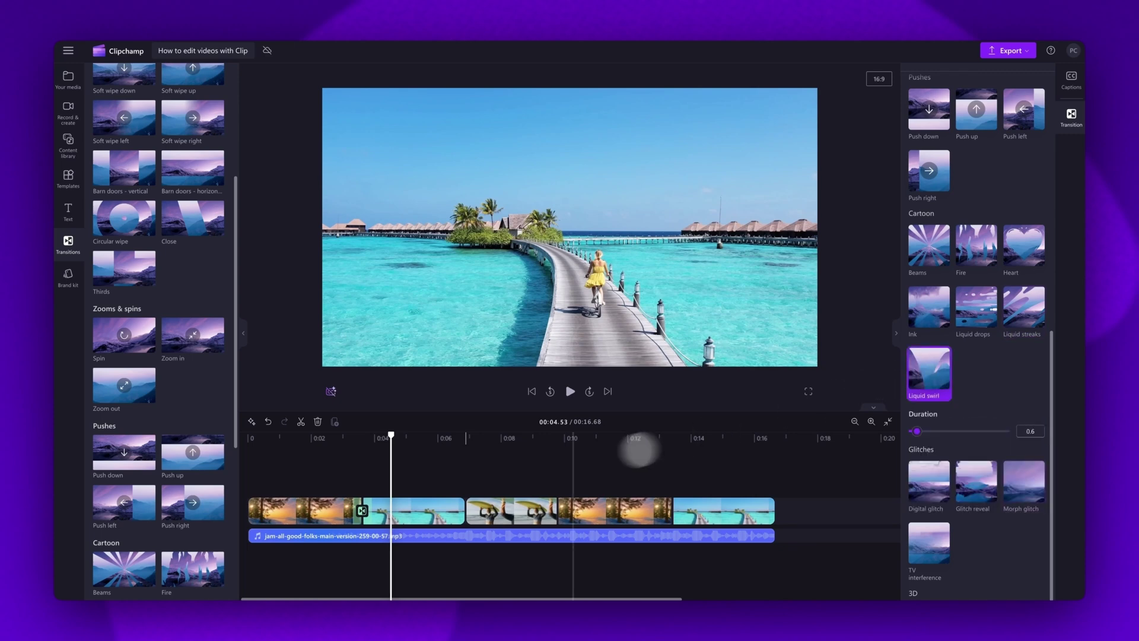
left_click(344, 469)
left_click(571, 392)
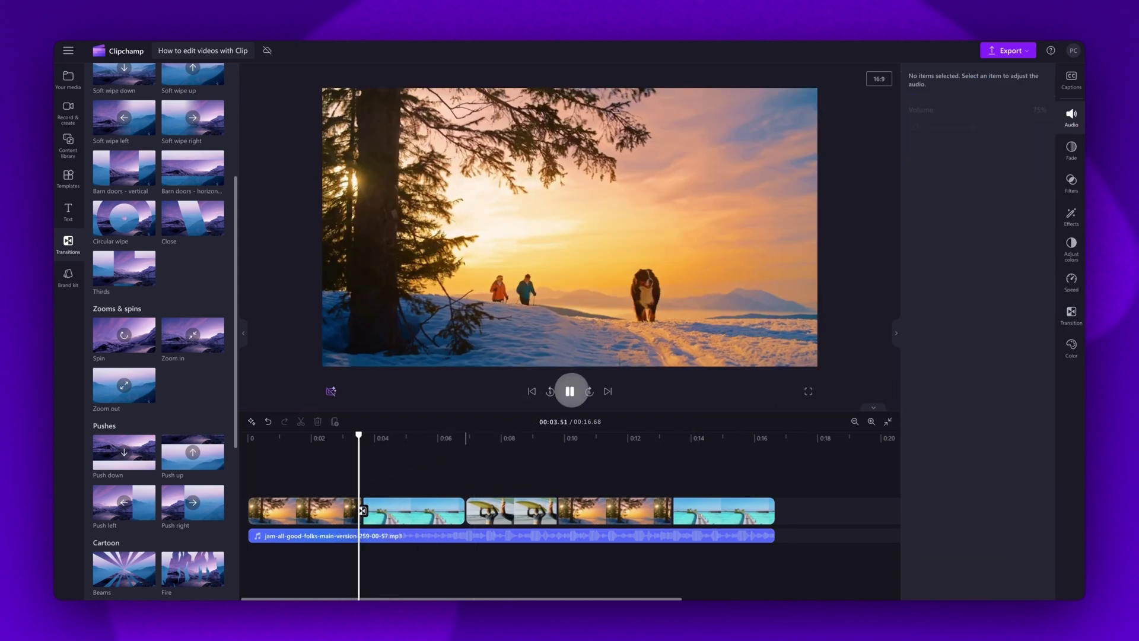
- Add a transition between the second and third clips and set it to Push right
left_click(724, 510)
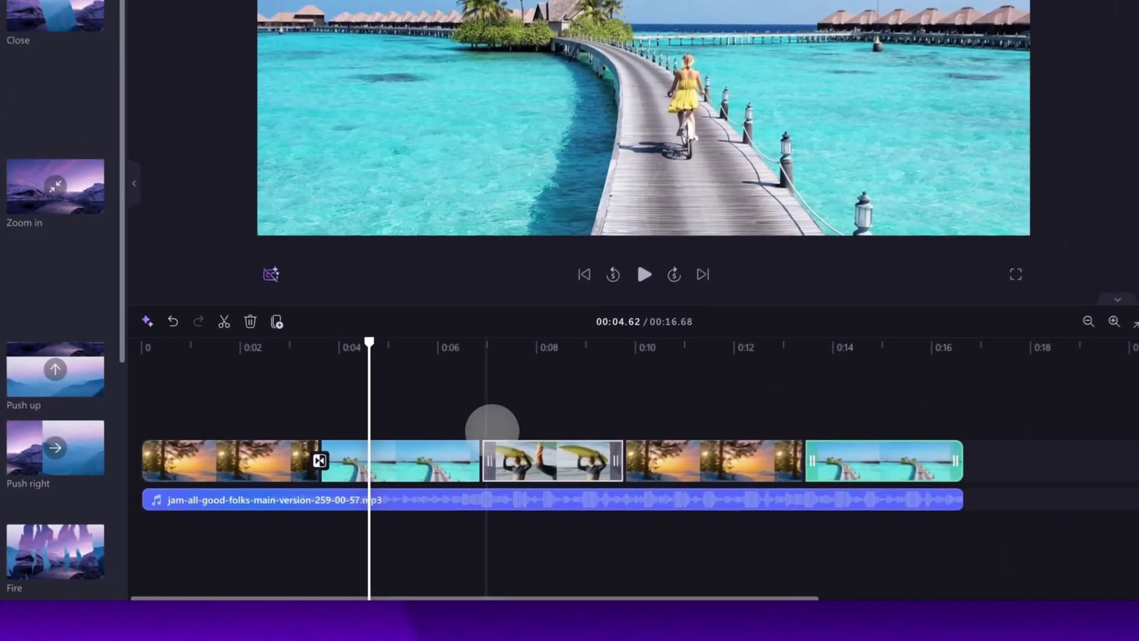
mouse_move(465, 511)
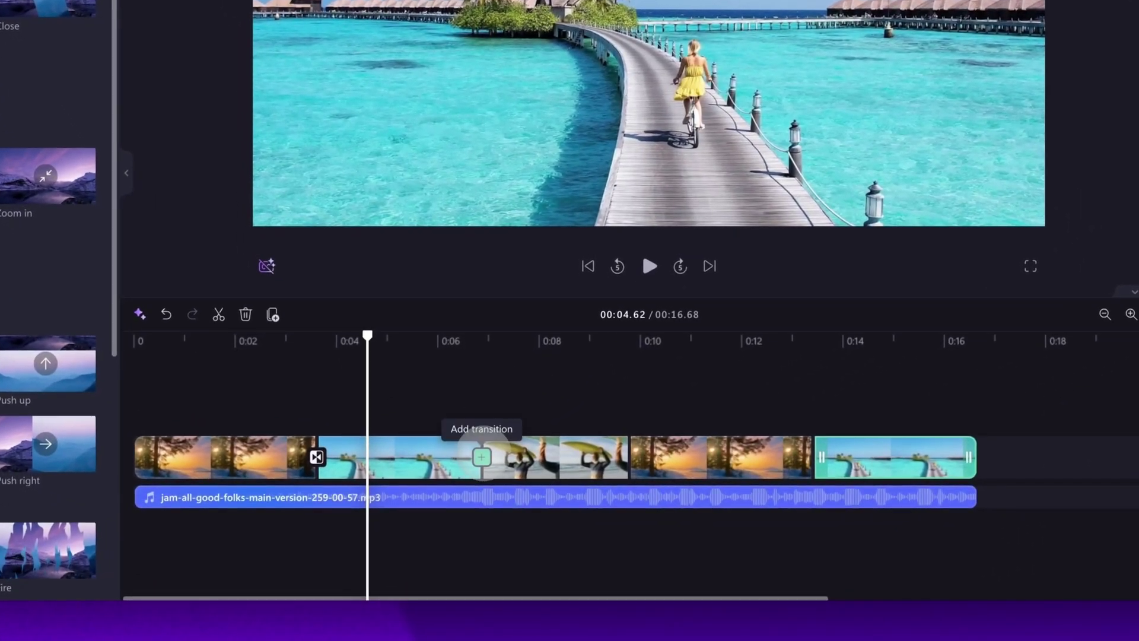
left_click(481, 457)
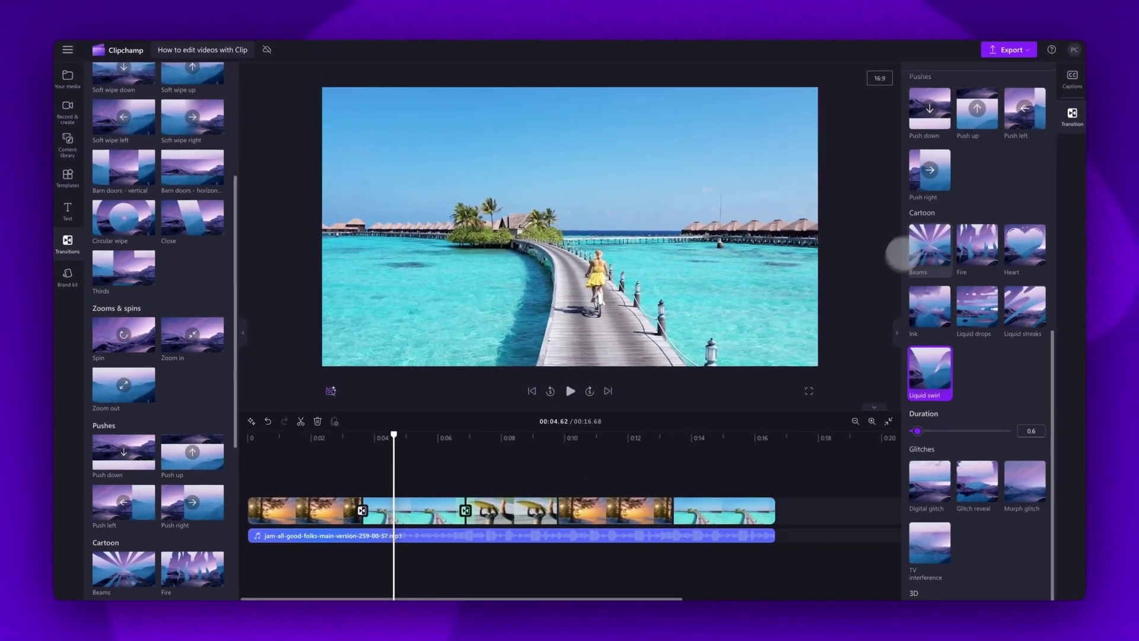
left_click(929, 173)
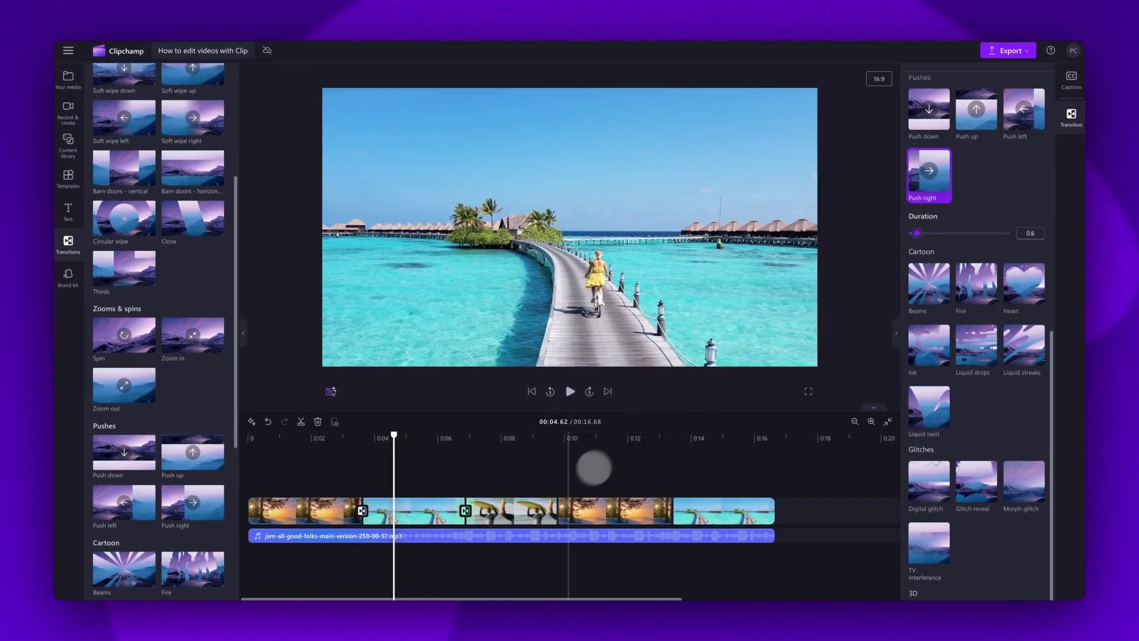
- Add transitions at the two remaining cuts, choosing TV interference for the last one
left_click(557, 511)
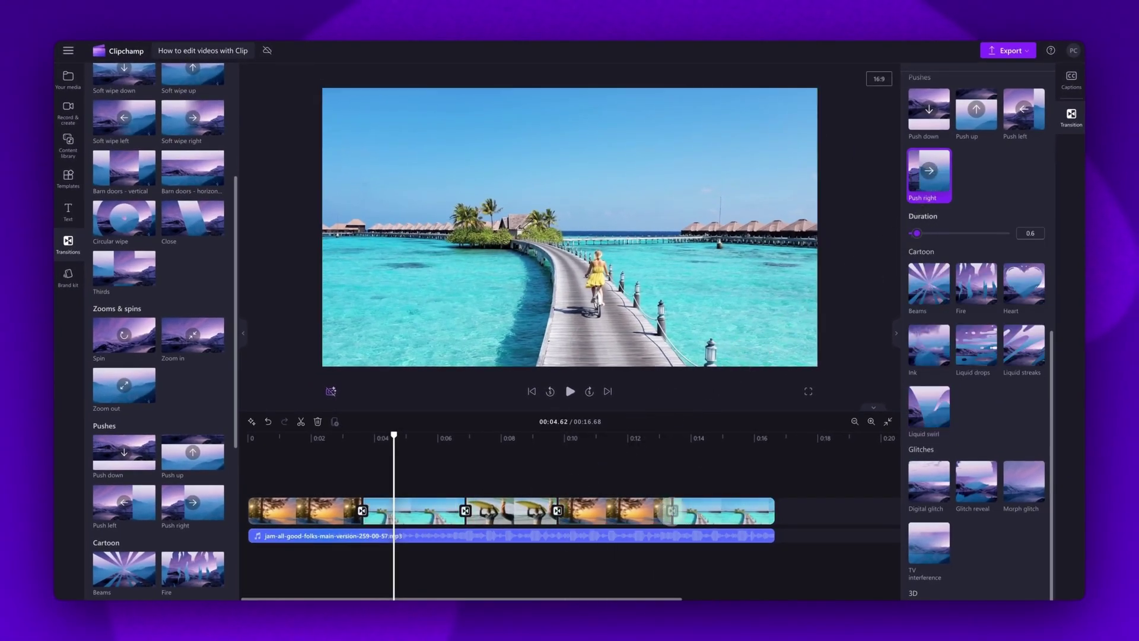
left_click(934, 541)
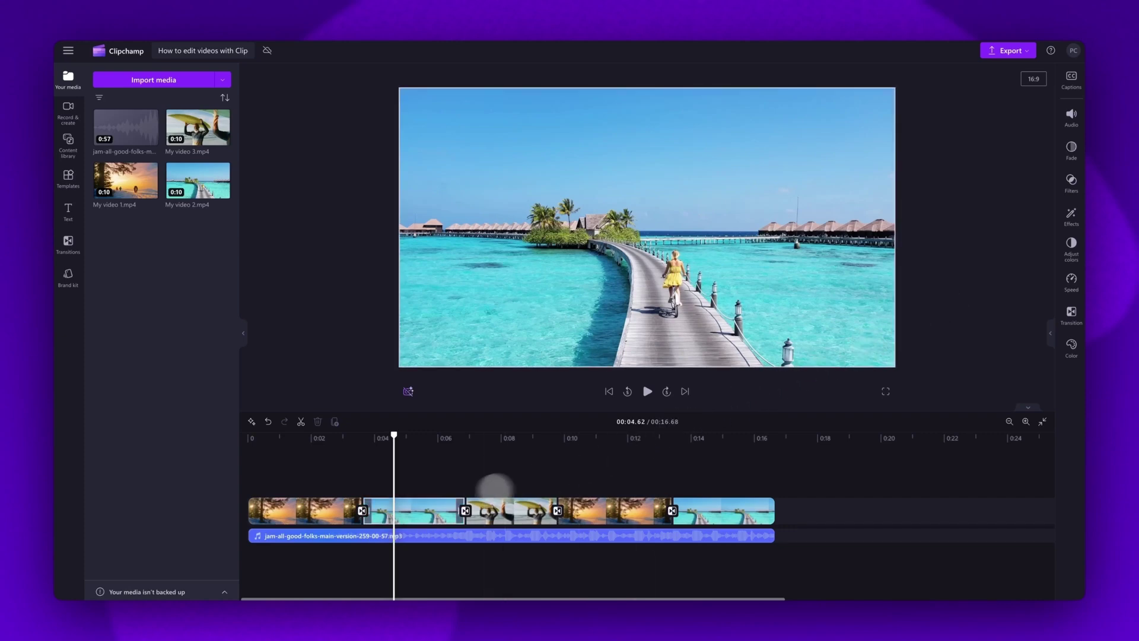
- Apply the Bold and blue filter to the first My video 2.mp4 clip and reduce its intensity to a low level
left_click(421, 509)
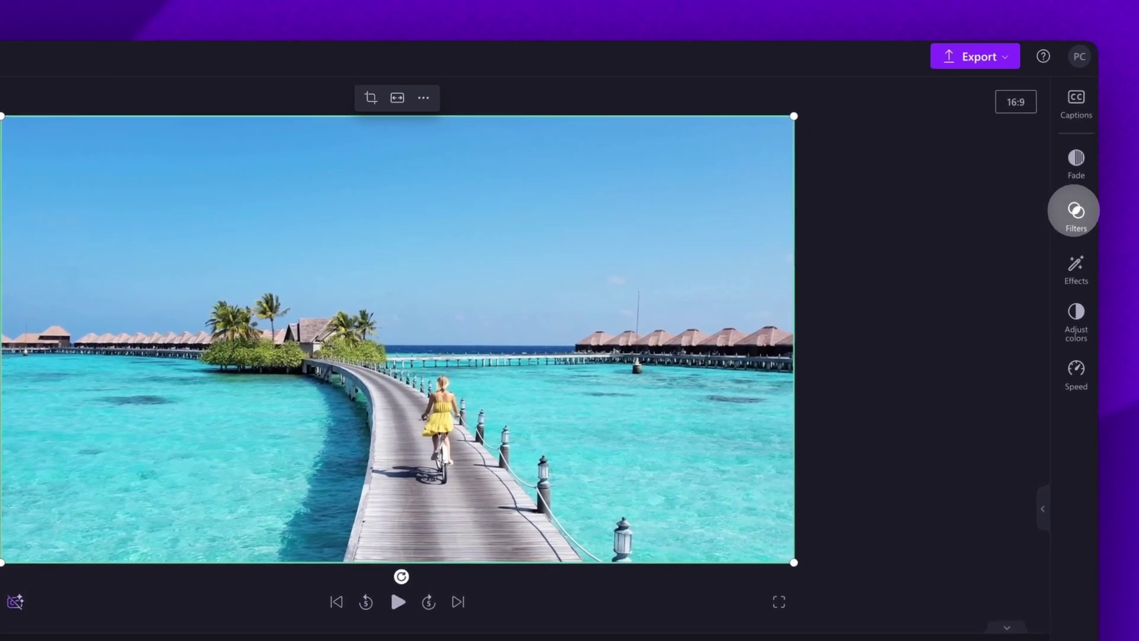
left_click(1076, 211)
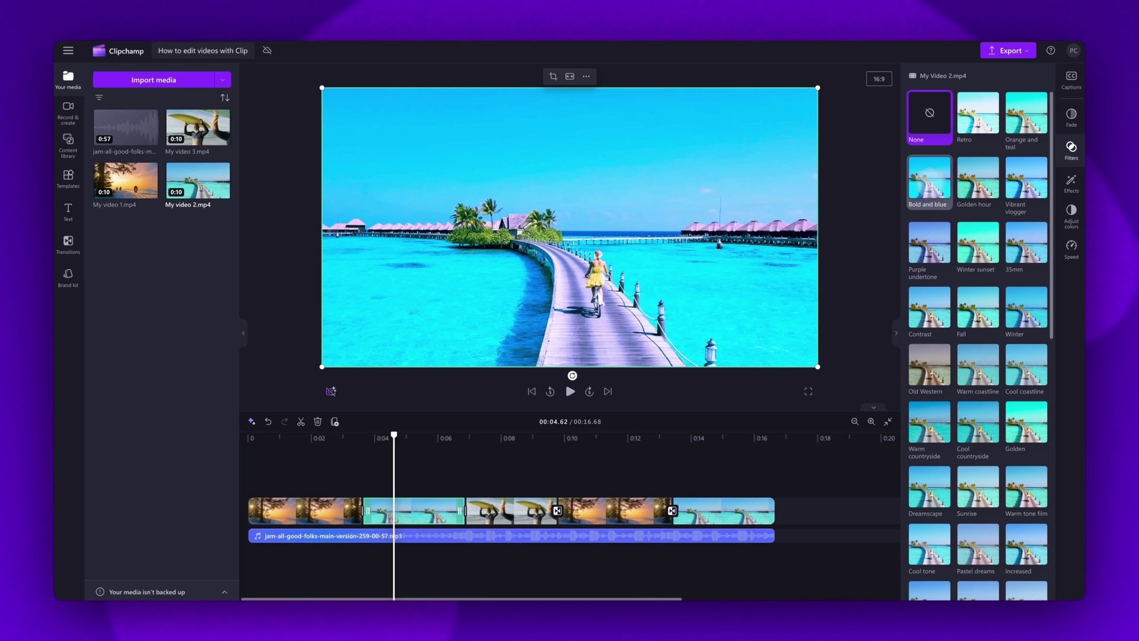
left_click(929, 178)
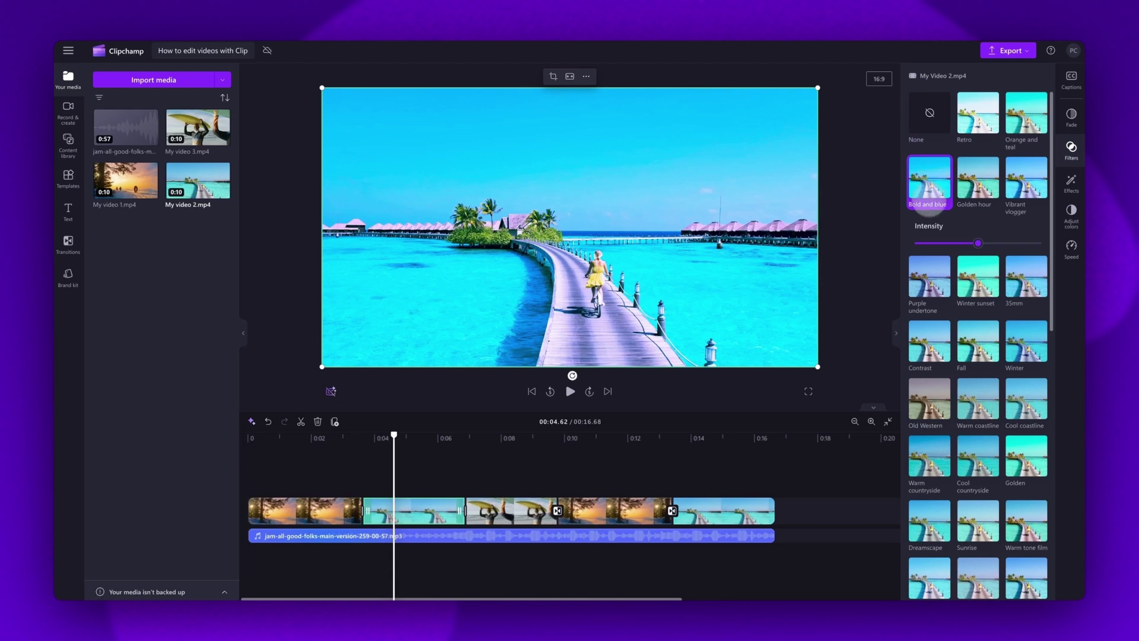
mouse_move(921, 243)
left_mouse_down()
mouse_move(1041, 244)
mouse_move(933, 243)
left_mouse_up()
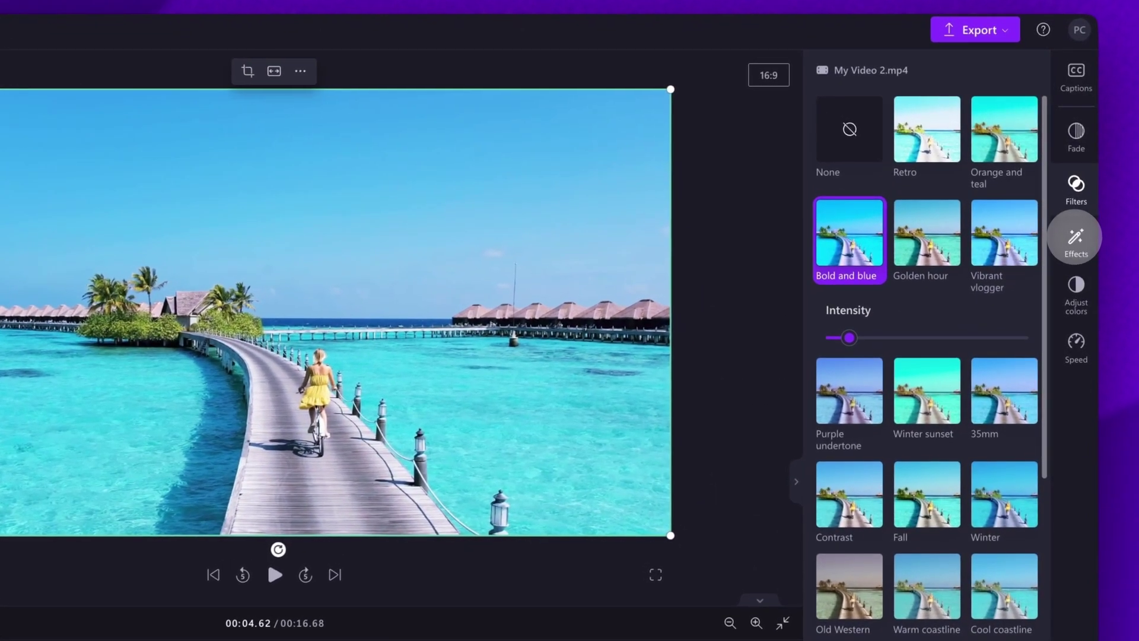
- Apply the Pulse effect to the My video 2.mp4 clip with slightly higher speed and a lower amount, and preview it
left_click(1071, 182)
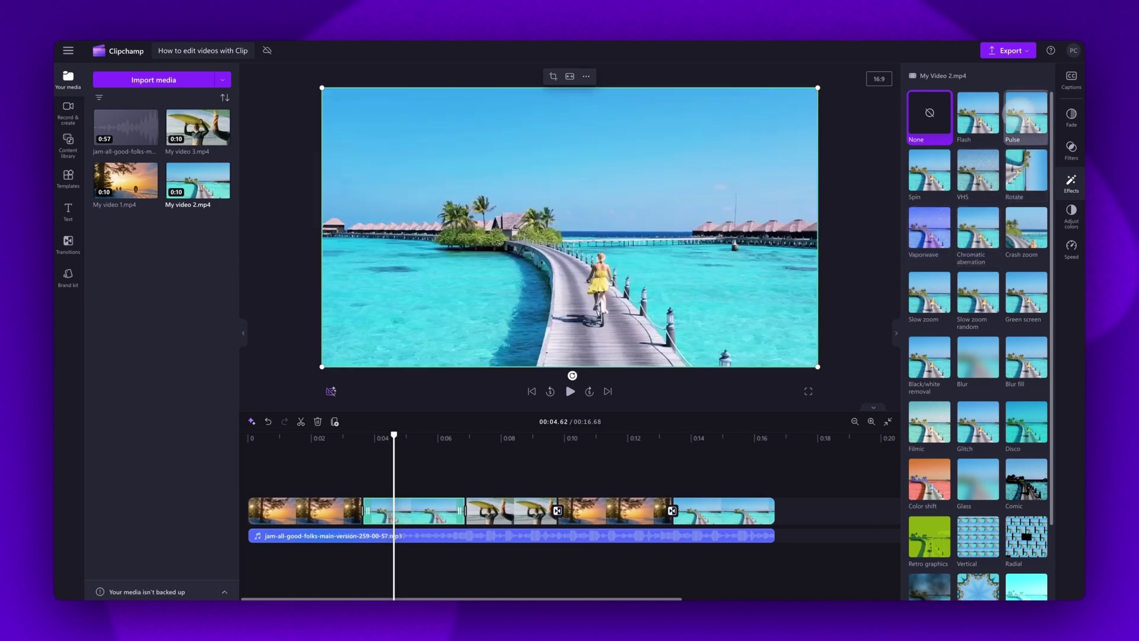
left_click(1026, 127)
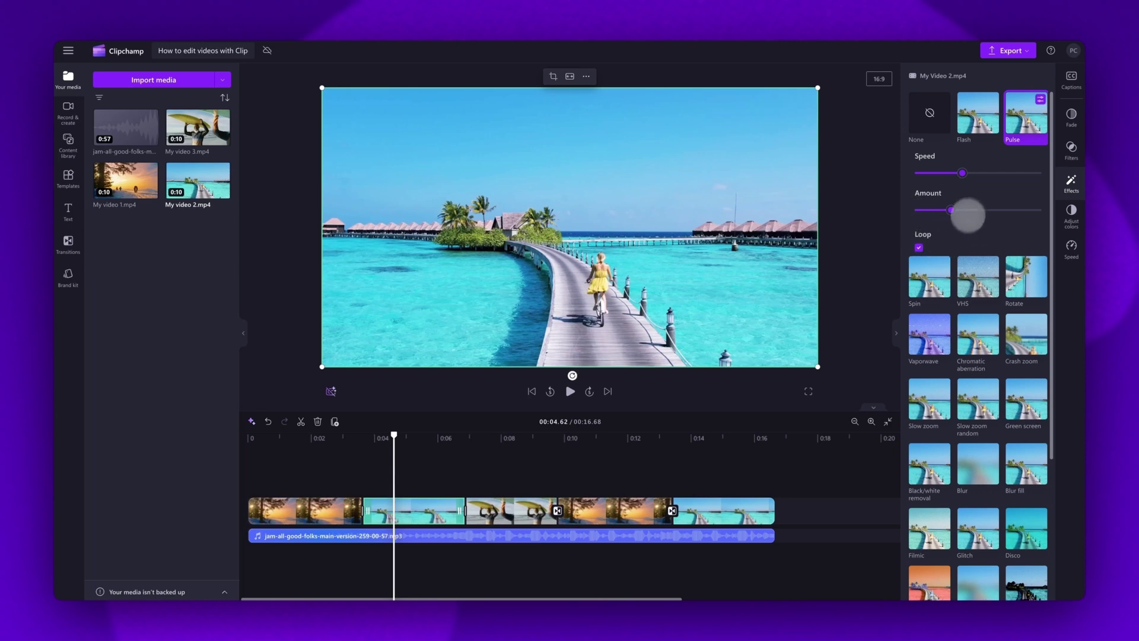
left_click_drag(970, 181, 939, 210)
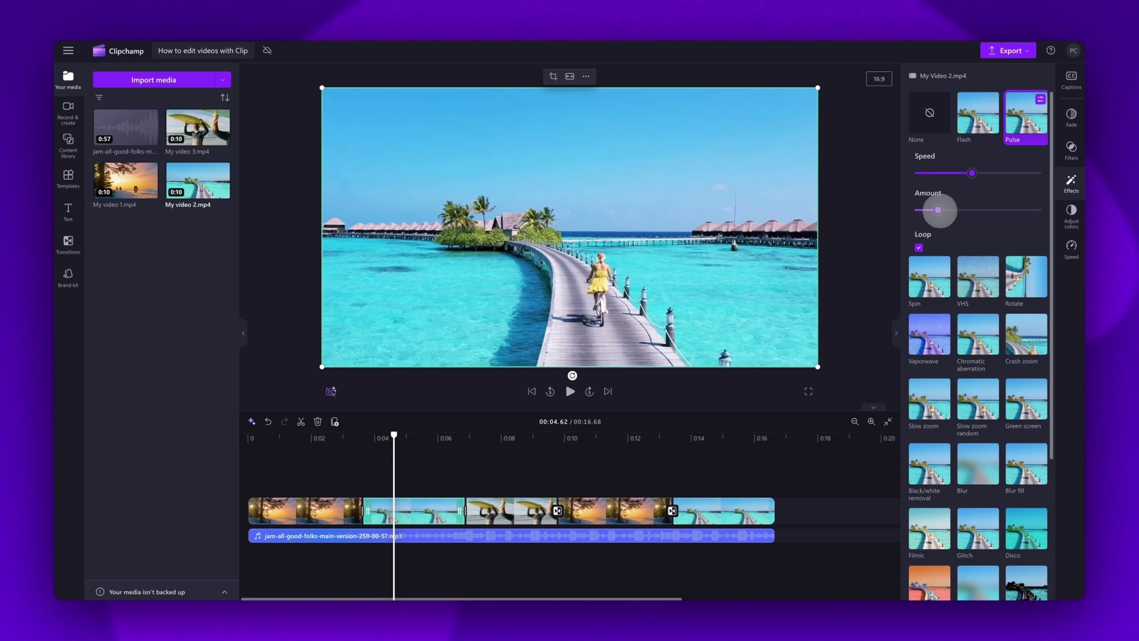
left_click(569, 391)
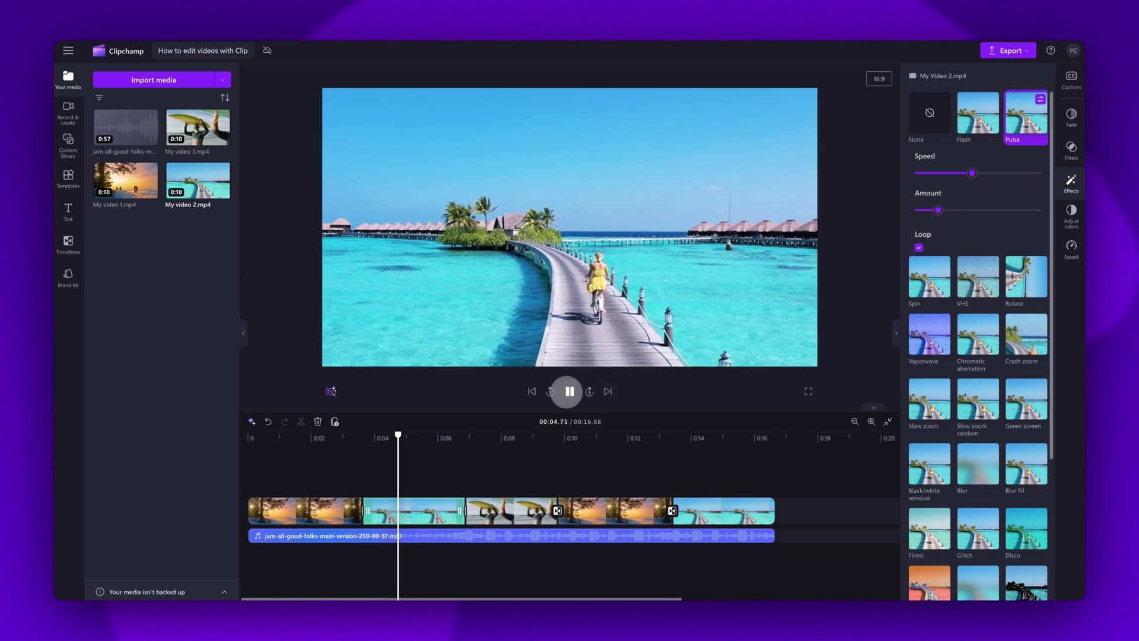
- Pause the preview and add the Spin effect to the My video 2.mp4 clip alongside Pulse
left_click(567, 392)
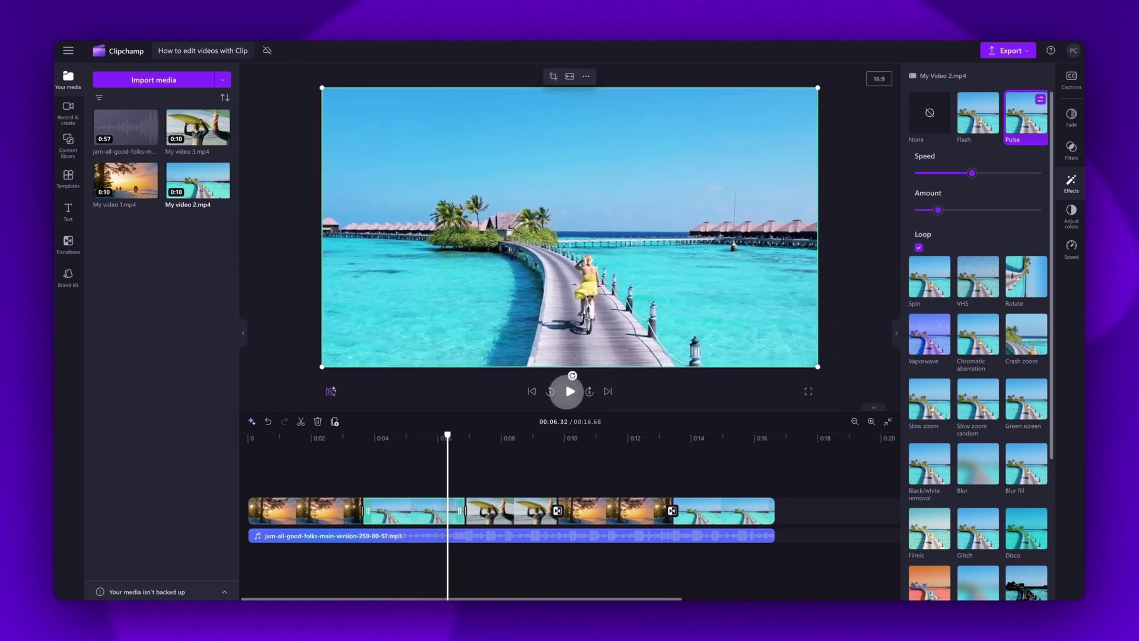
left_click(931, 281)
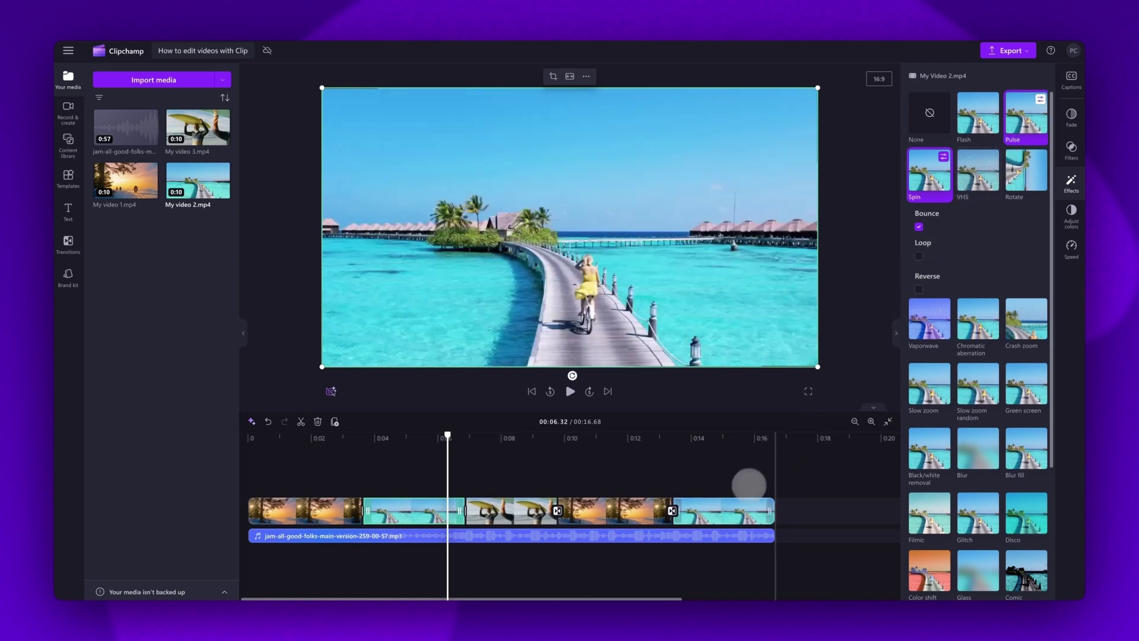
- Select all five video clips, apply the Pulse effect with a low speed, and preview the video from the beginning
left_click(735, 505, "shift")
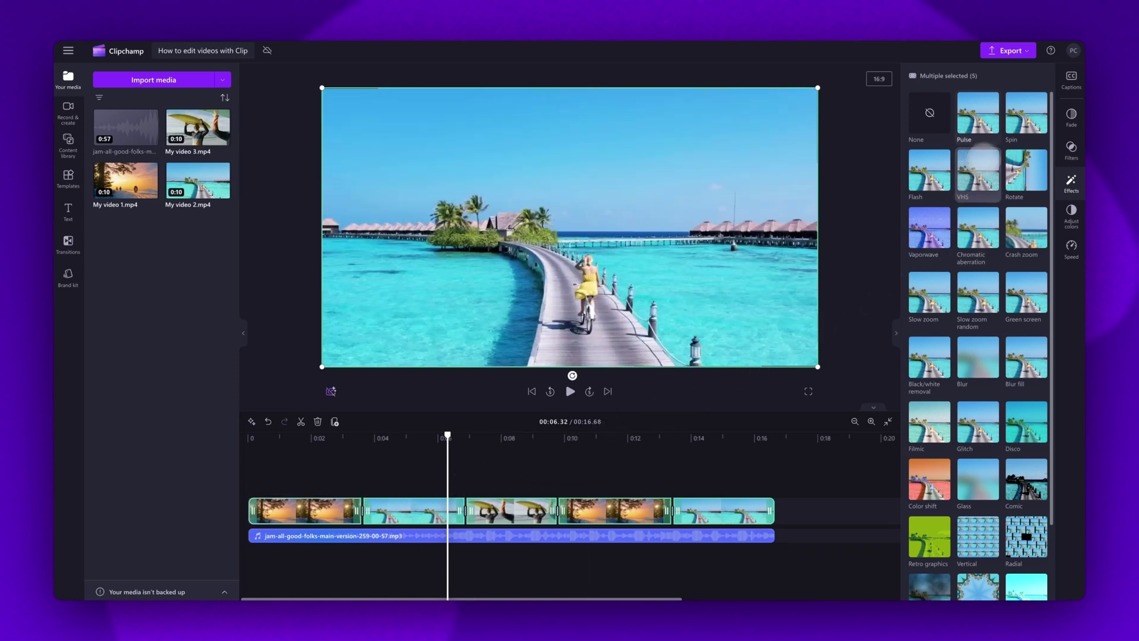
left_click(987, 124)
left_click_drag(962, 173, 943, 173)
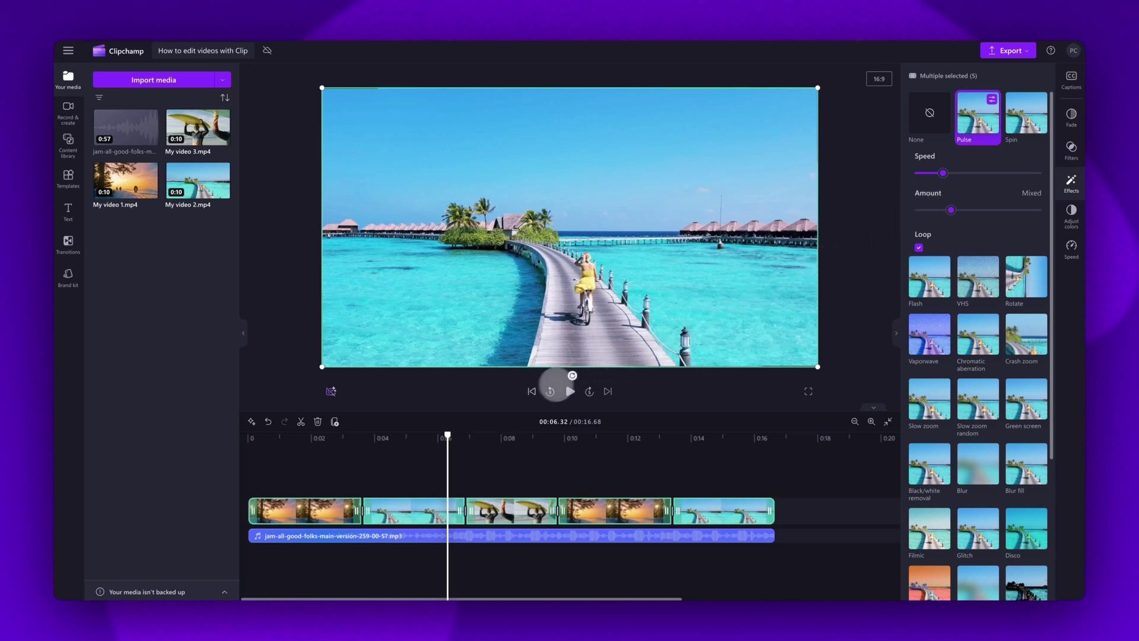
left_click(533, 391)
left_click(571, 392)
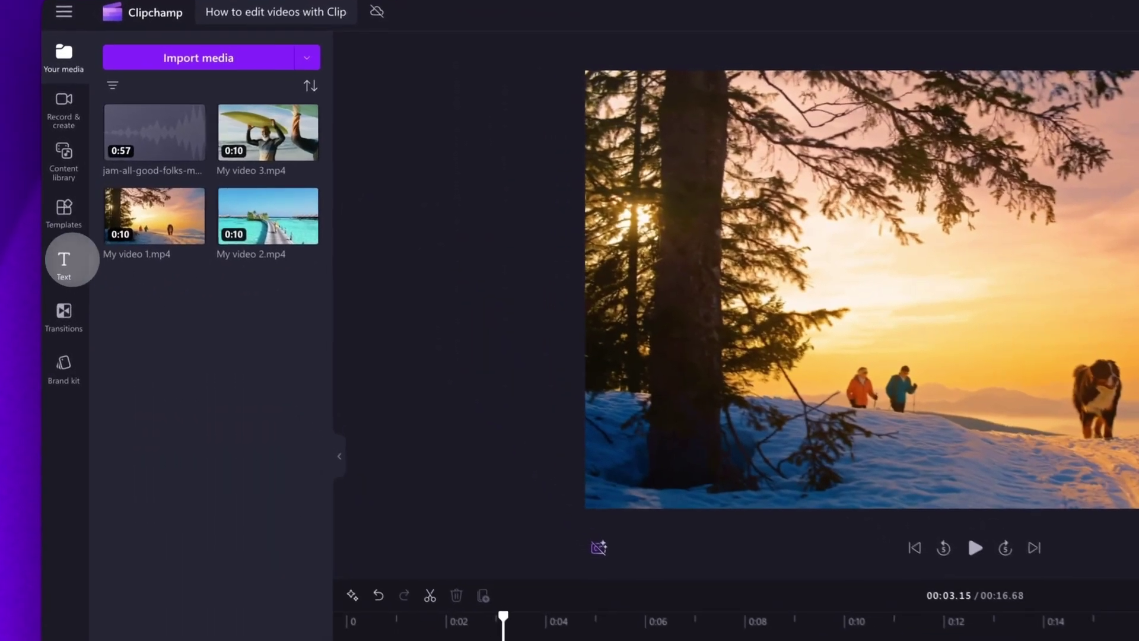
- Browse the text styles and add the Groovy title above the first video clip at the start of the timeline
left_click(64, 261)
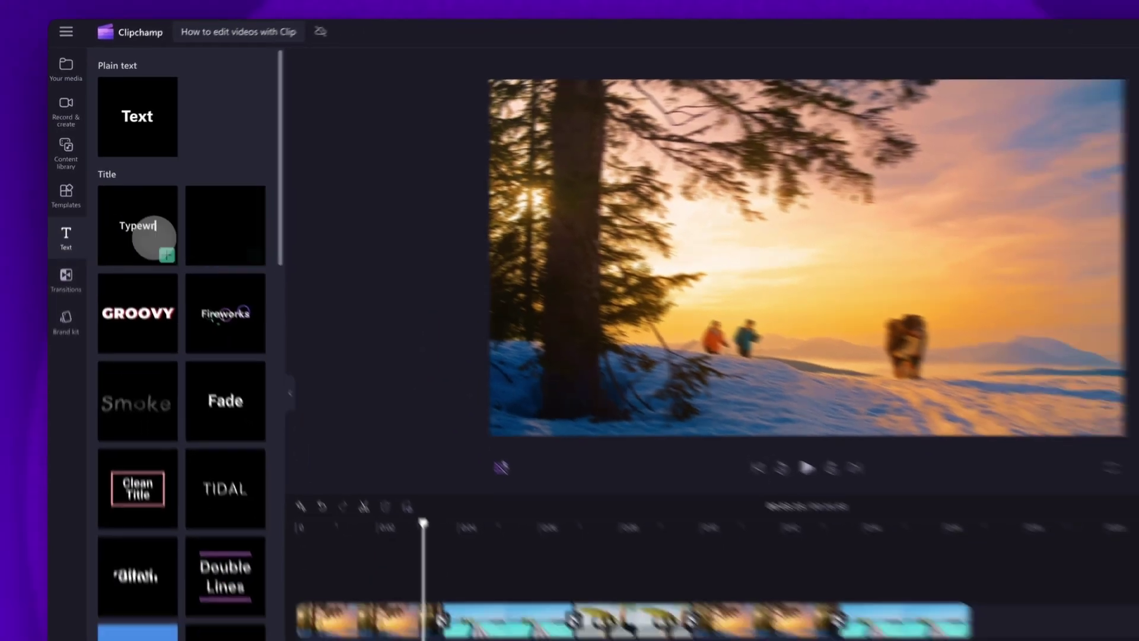
scroll(226, 259, "down", 15)
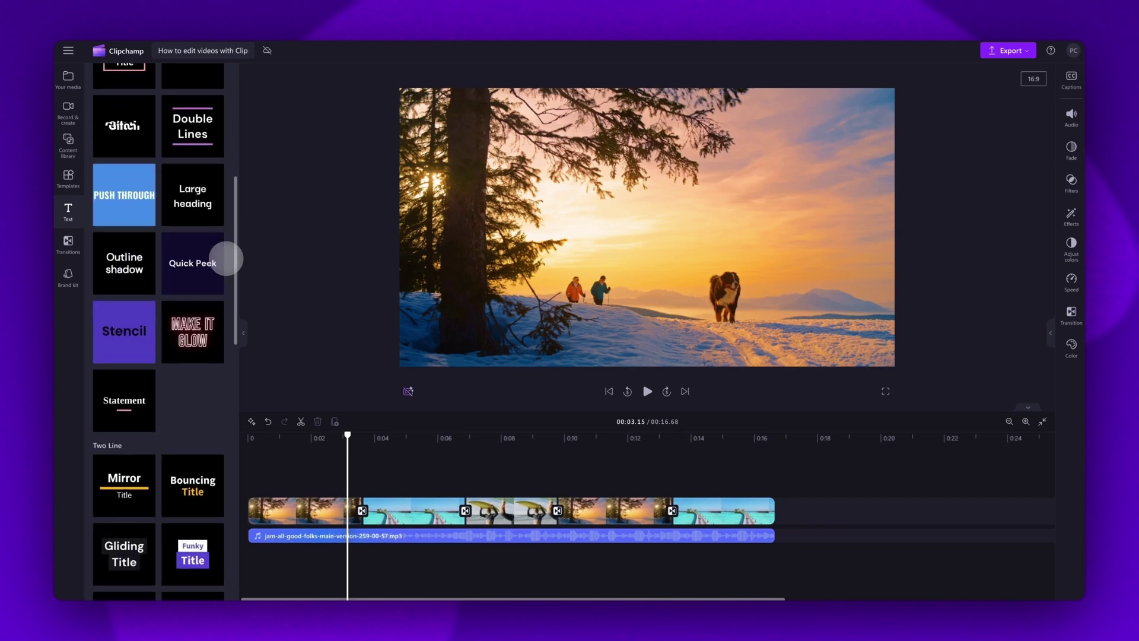
scroll(226, 259, "up", 15)
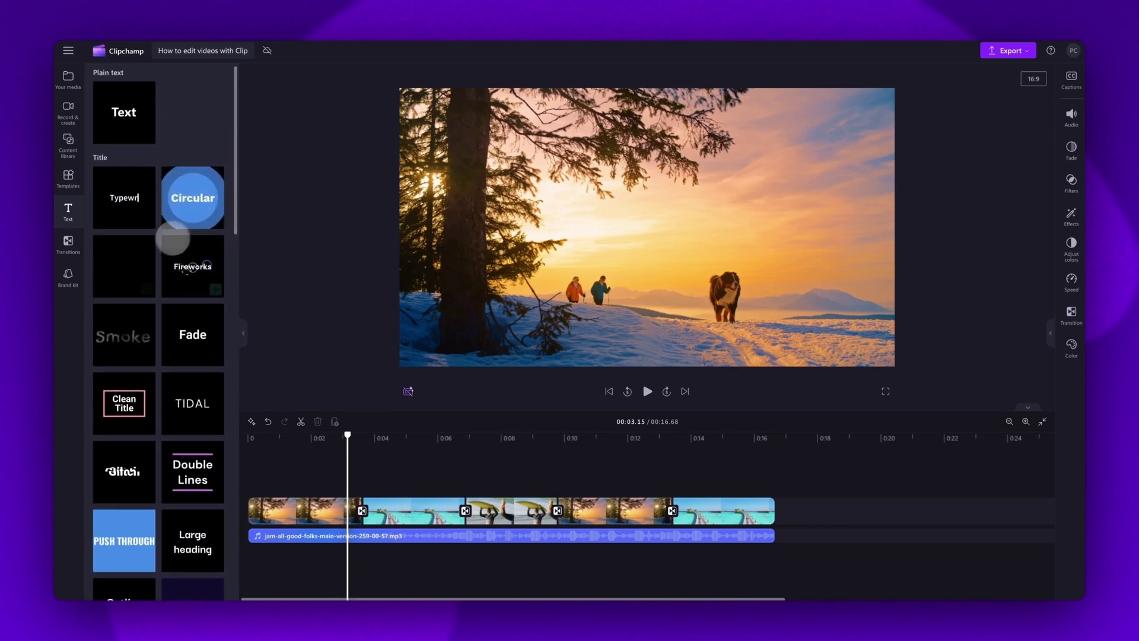
mouse_move(177, 260)
mouse_move(153, 320)
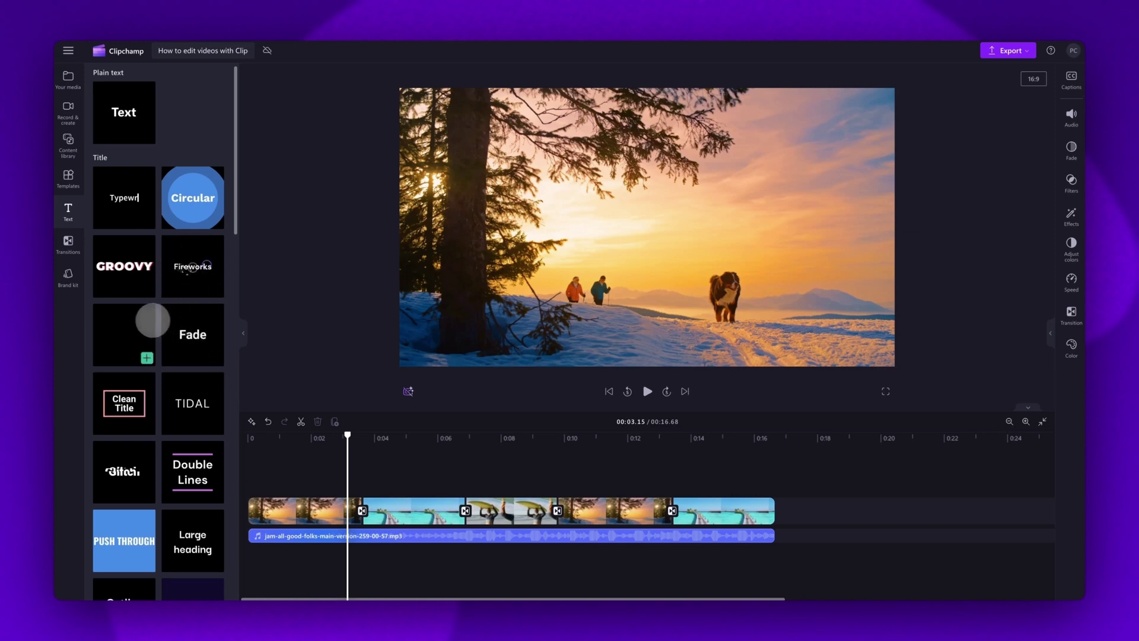
mouse_move(190, 397)
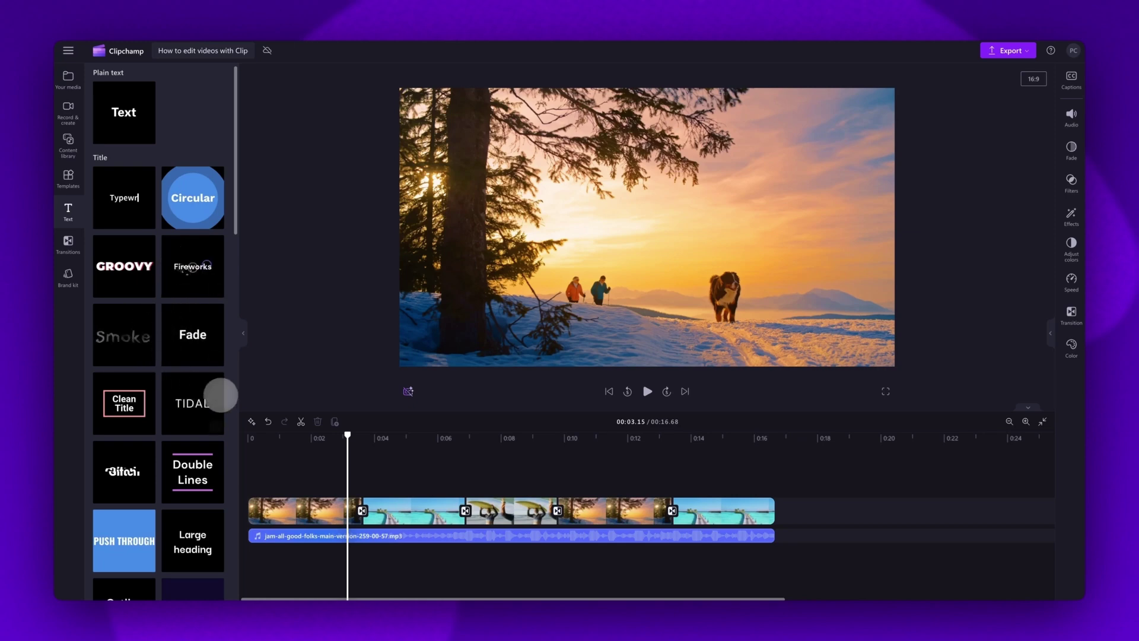
mouse_move(213, 351)
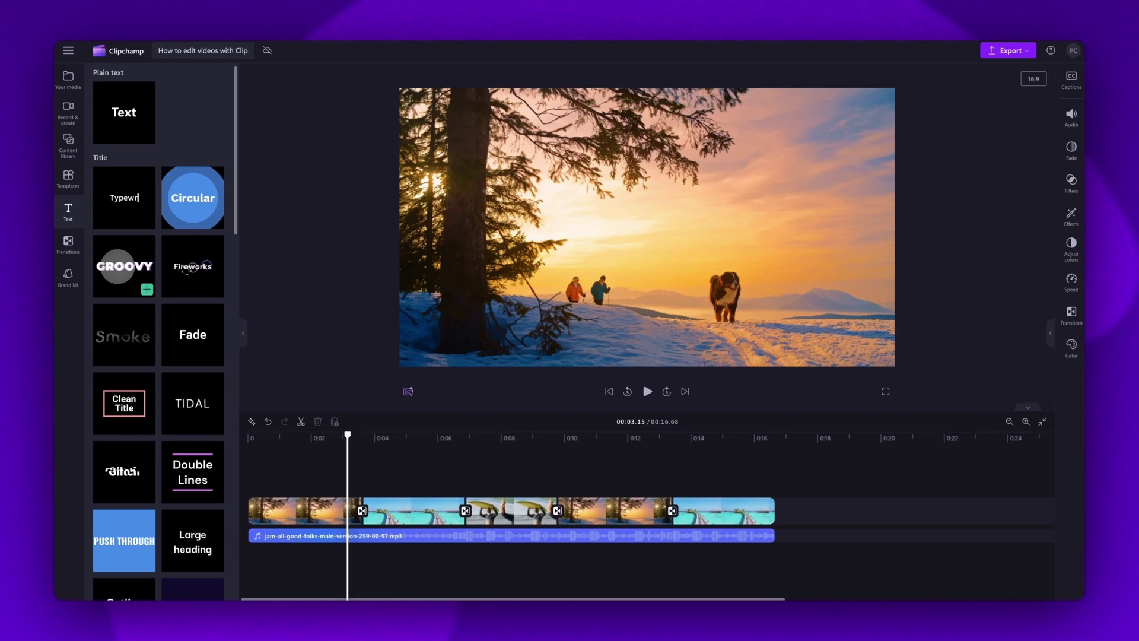
left_click_drag(193, 257, 271, 481)
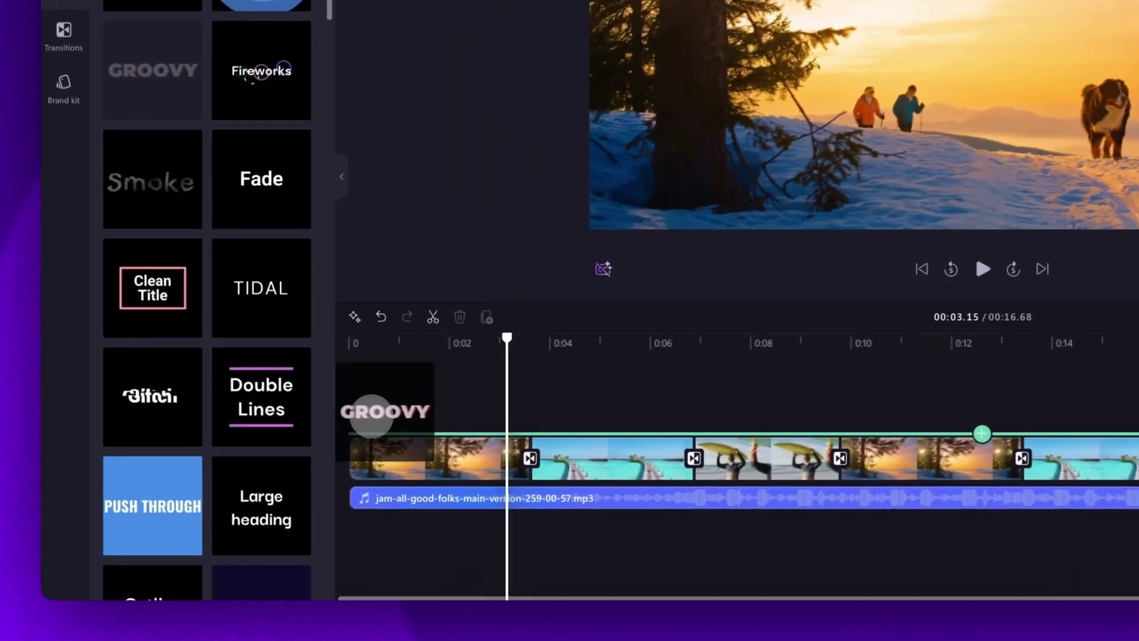
left_click_drag(371, 415, 374, 412)
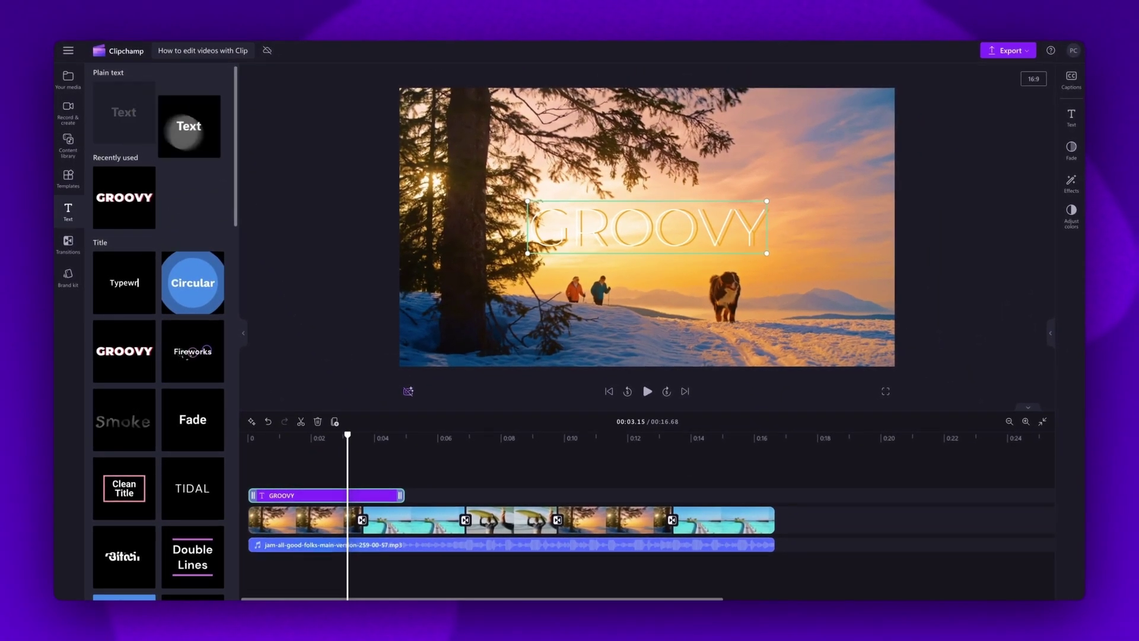
- Replace the Groovy title on the timeline with the plain Text style
left_click_drag(185, 131, 298, 495)
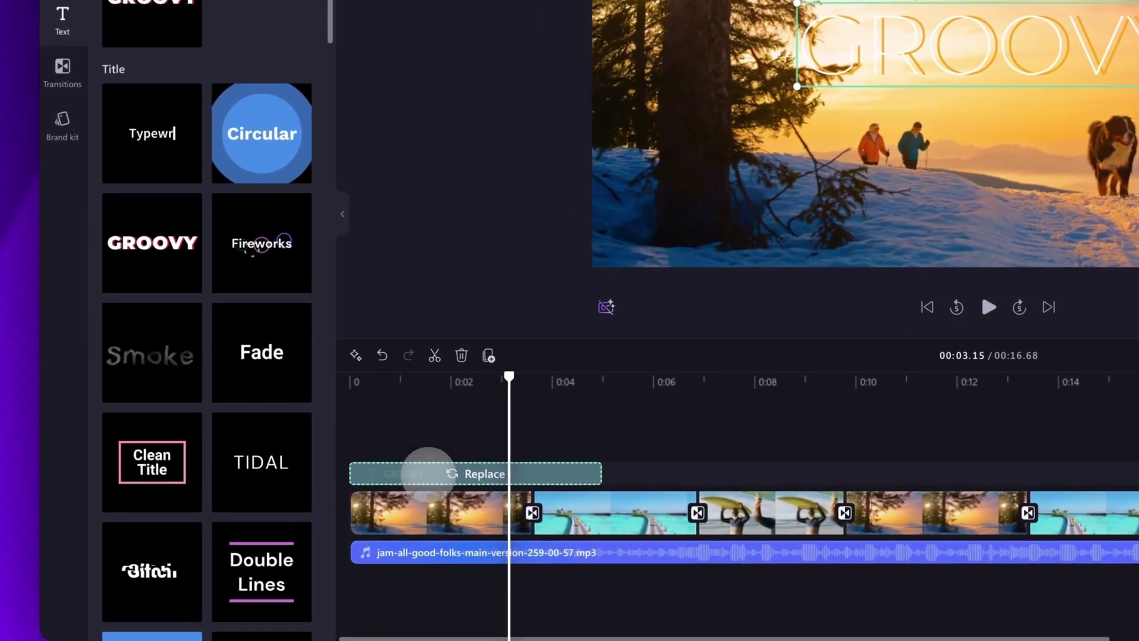
left_click_drag(428, 473, 472, 472)
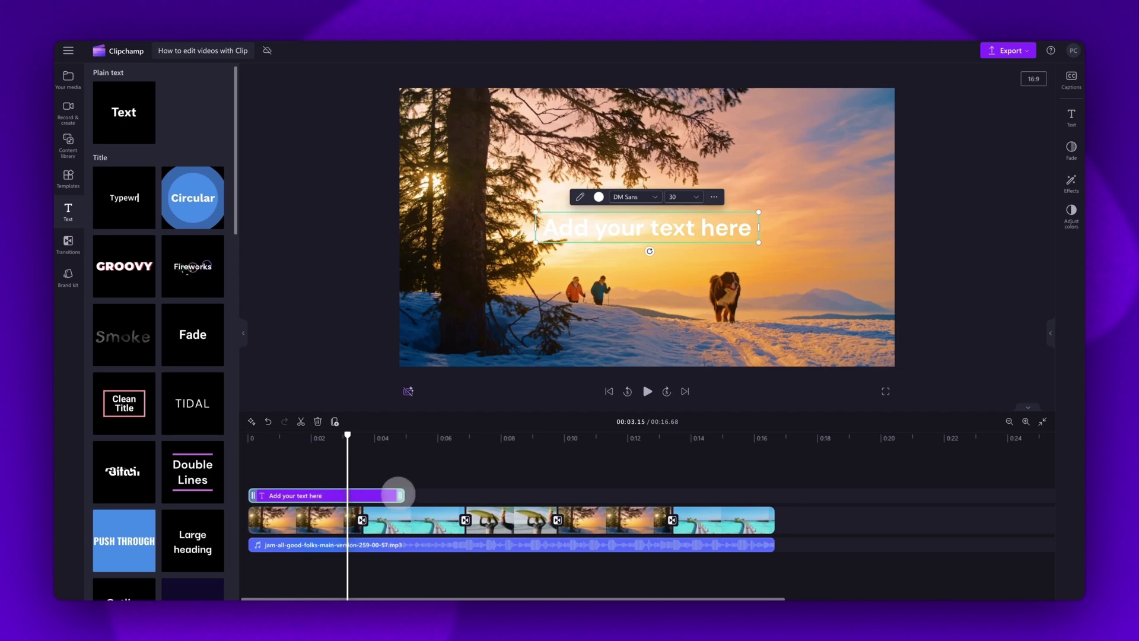
- Try out the text item's timing: extend it to the video's end, shorten it, and move it along the timeline and back
left_click_drag(400, 495, 774, 496)
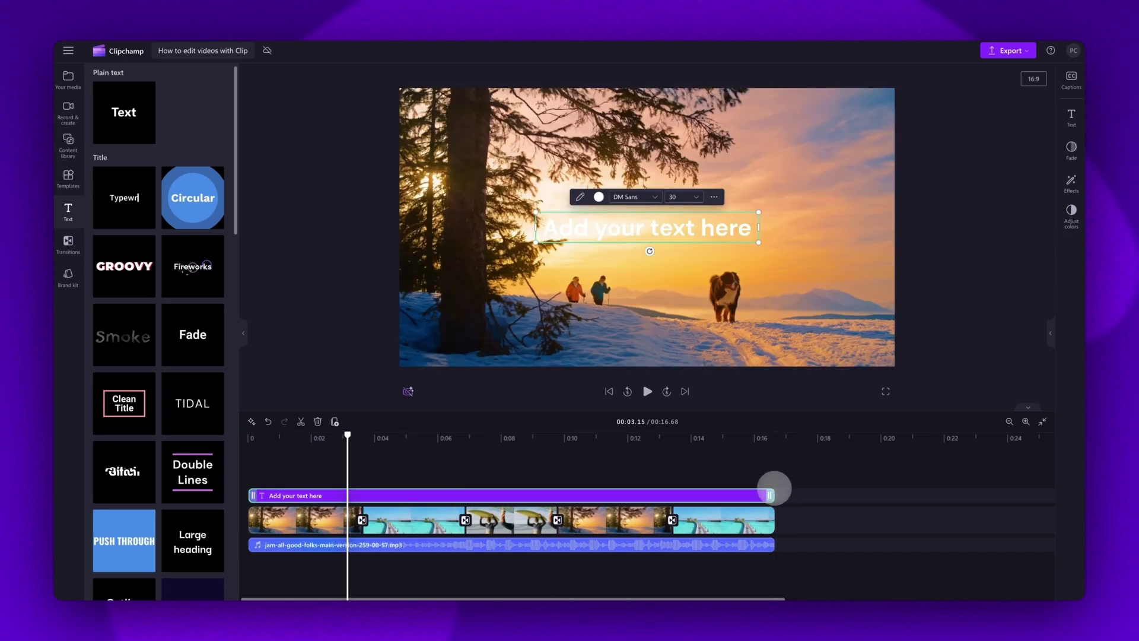
left_click_drag(773, 495, 424, 494)
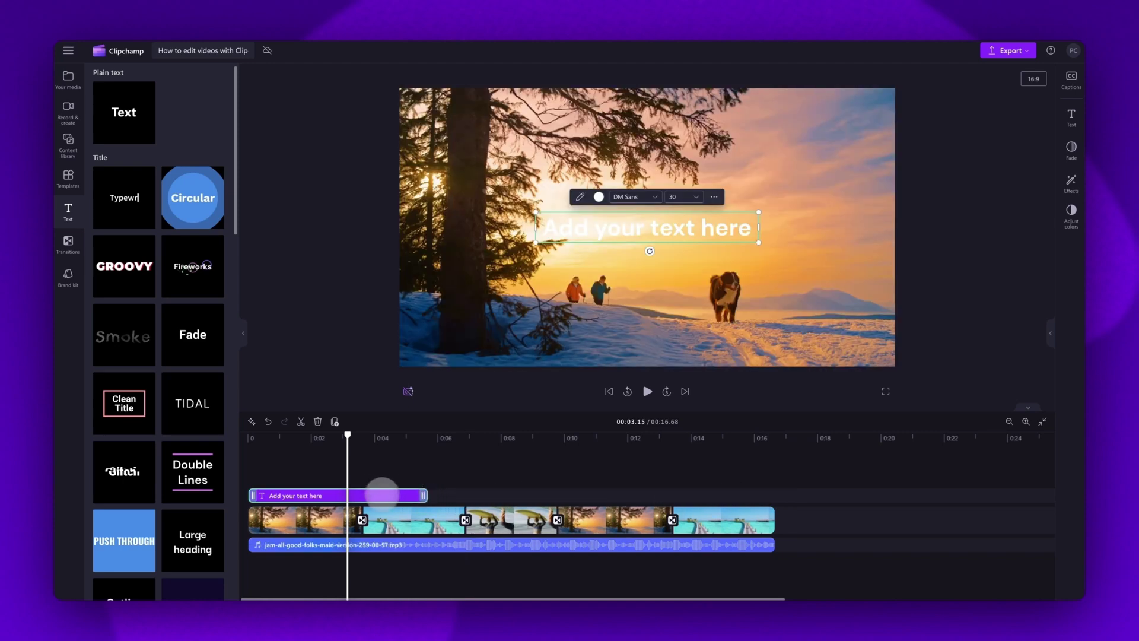
left_click_drag(318, 488, 378, 489)
left_click_drag(512, 488, 292, 494)
left_click(421, 466)
- Extend the text item to the end of the video and replace it with the Groovy title
left_click_drag(422, 495, 775, 496)
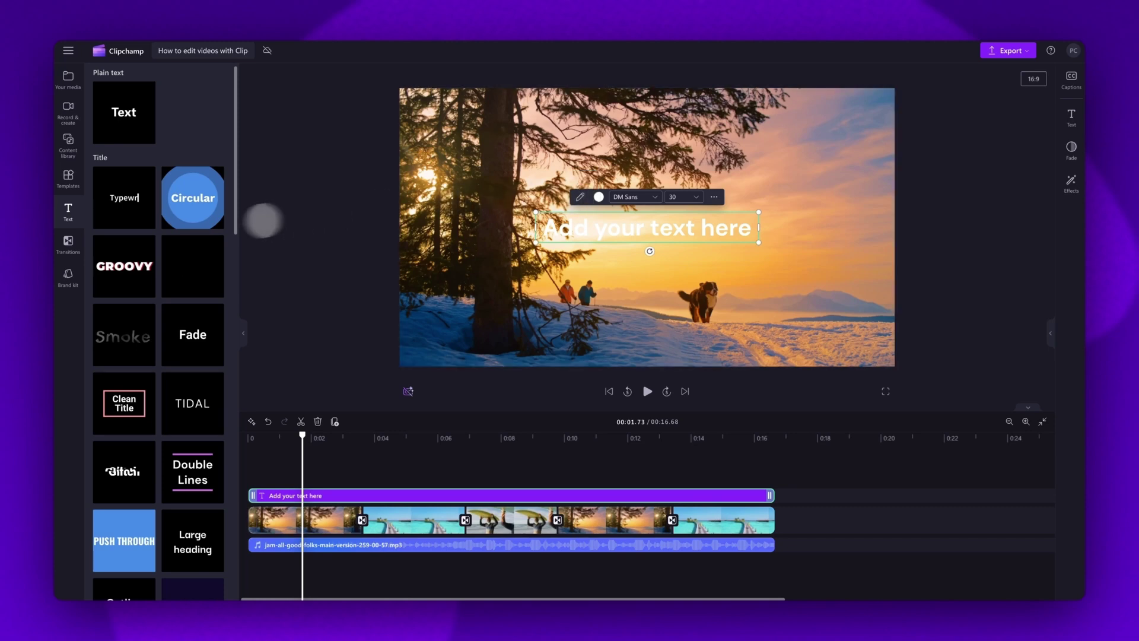
mouse_move(141, 266)
left_click_drag(128, 276, 372, 495)
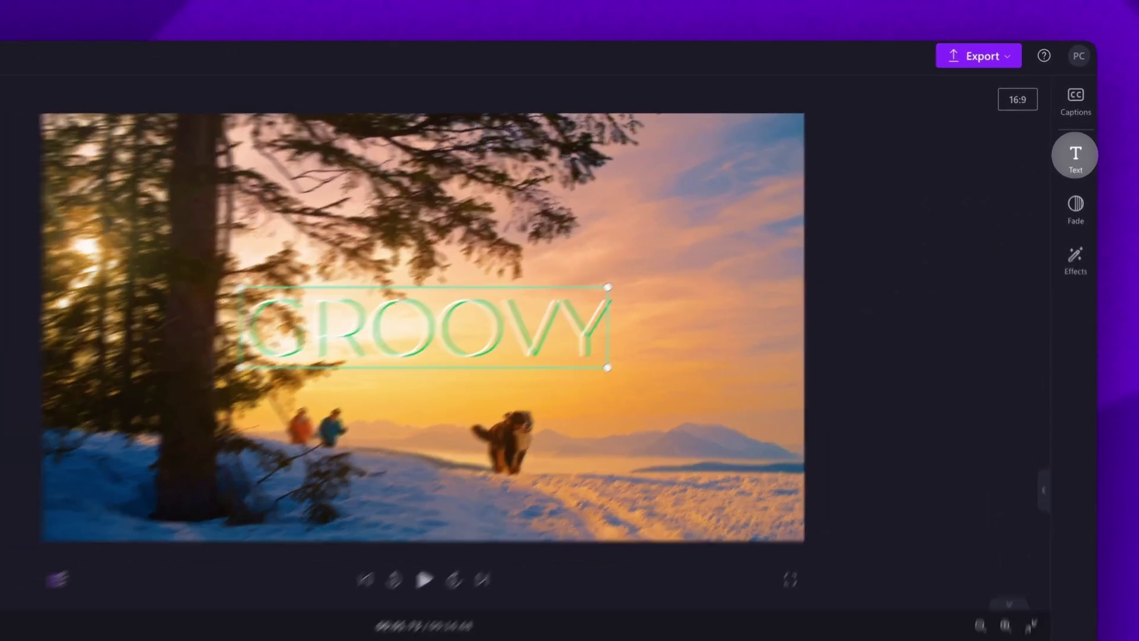
- Change the wording of the Groovy title to "Our travel"
left_click(1075, 155)
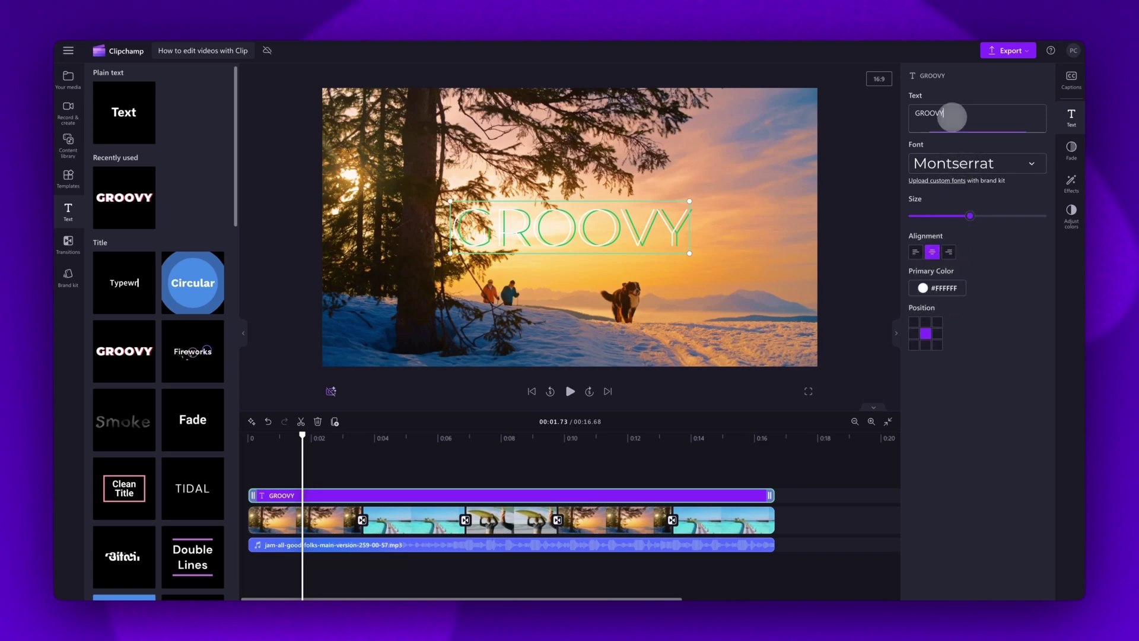
type("Our travel")
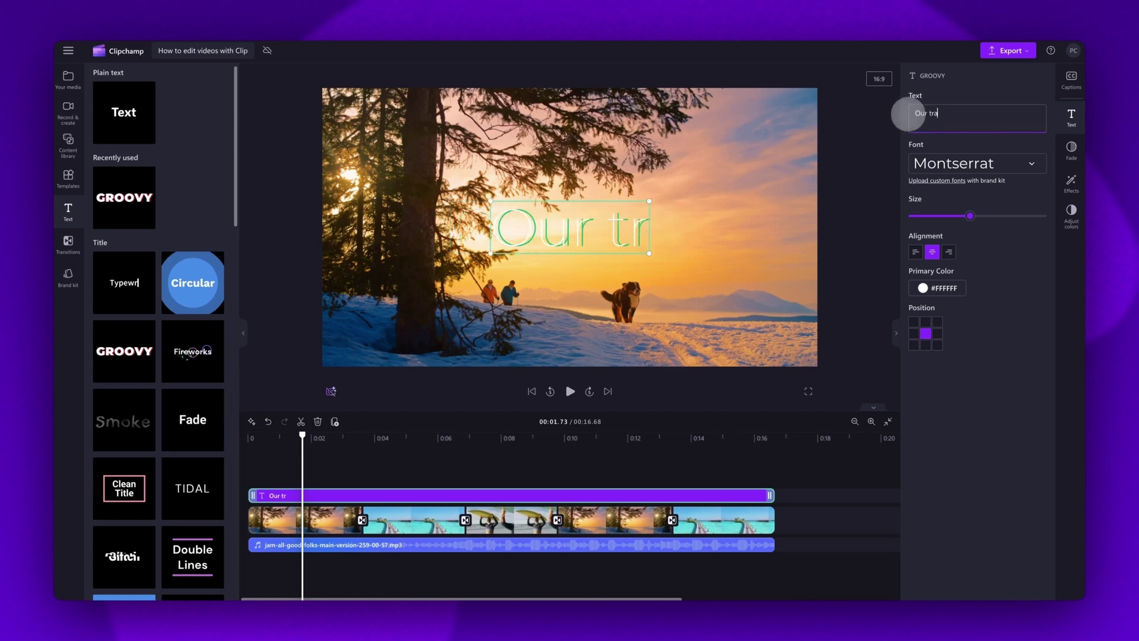